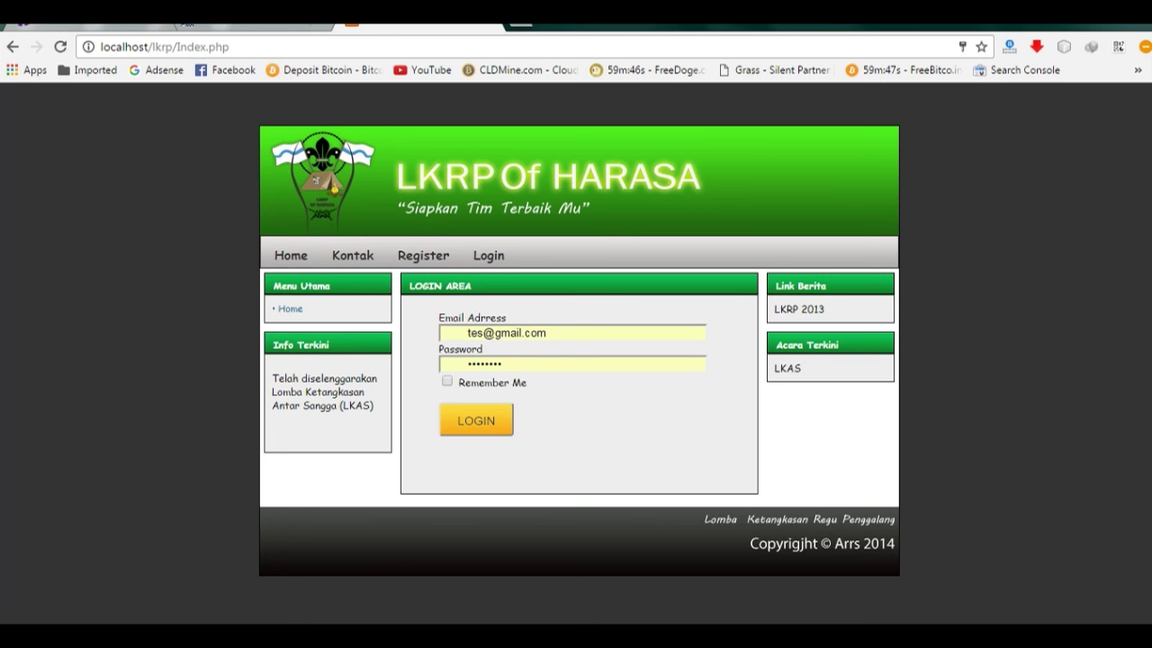
Step: Log in to the local LKRP site with the test account, then view phpMyAdmin's user table
click(498, 427)
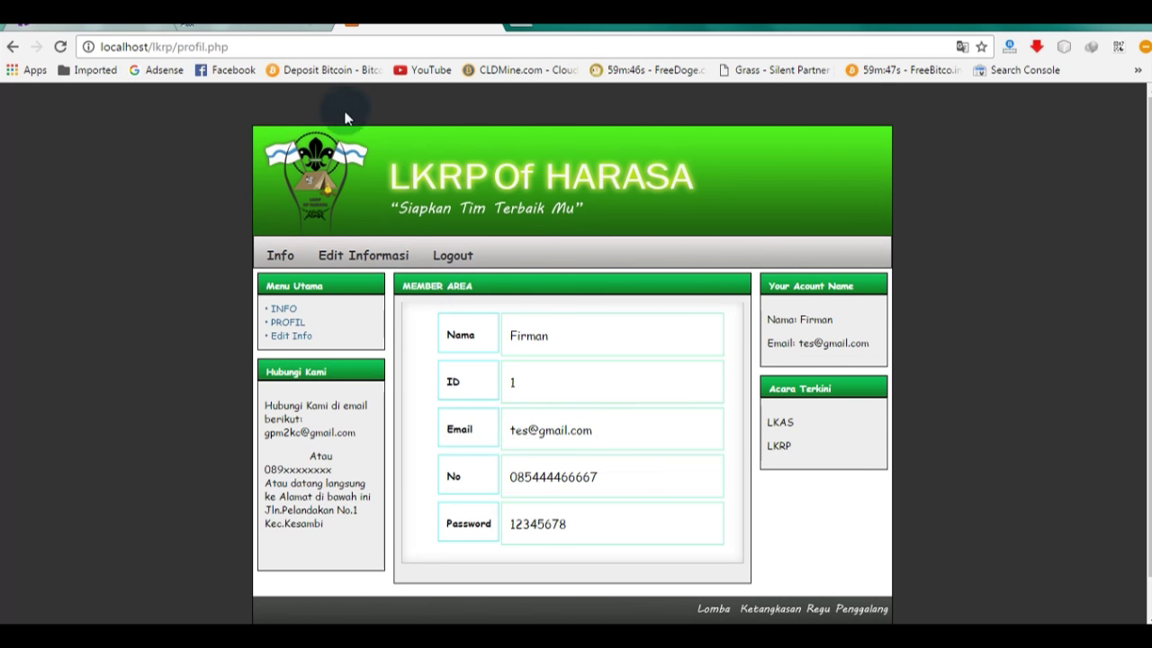
click(308, 30)
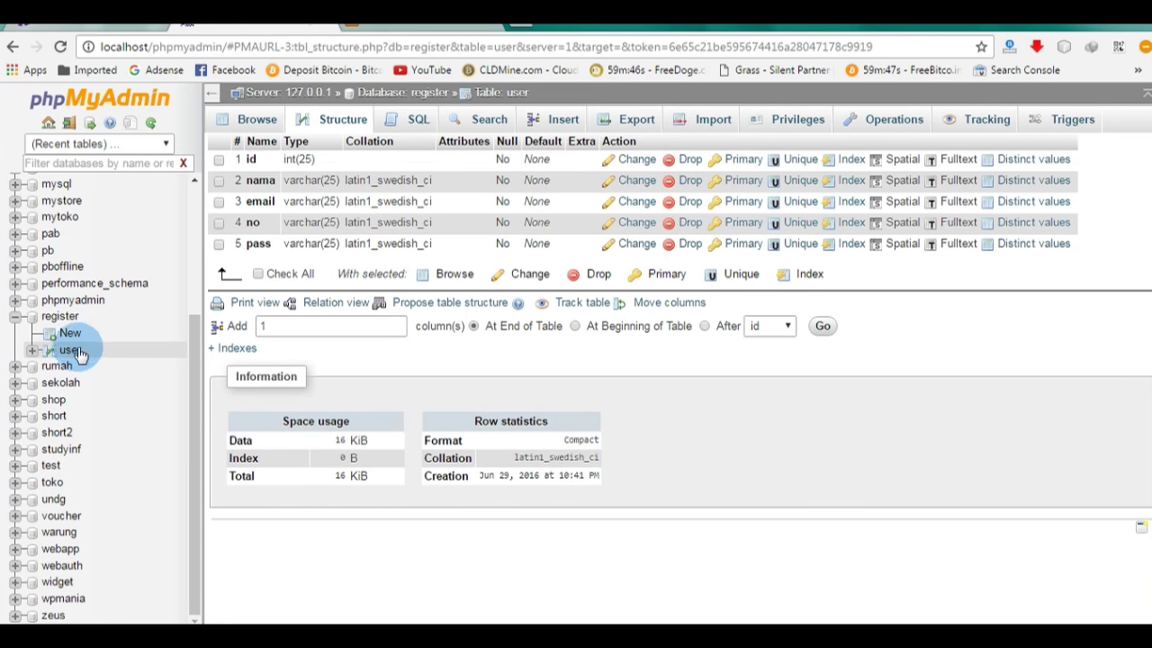
Step: Inspect the register database's user table columns, pointing out nama, then bring up the Hostinger panel
click(72, 352)
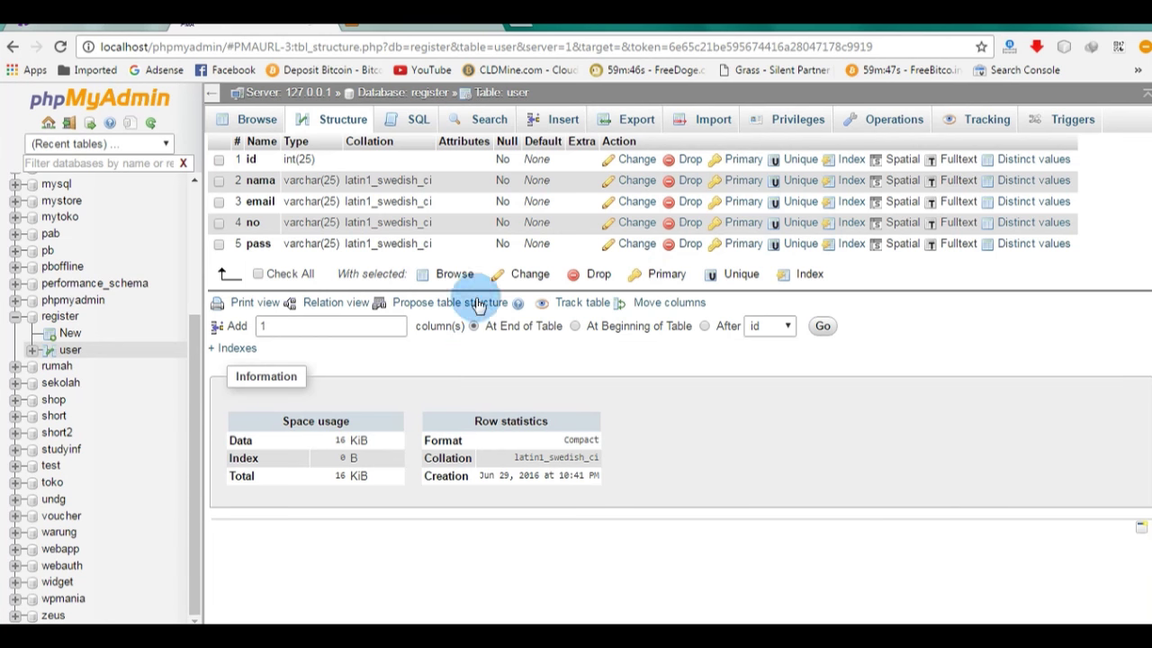
click(260, 180)
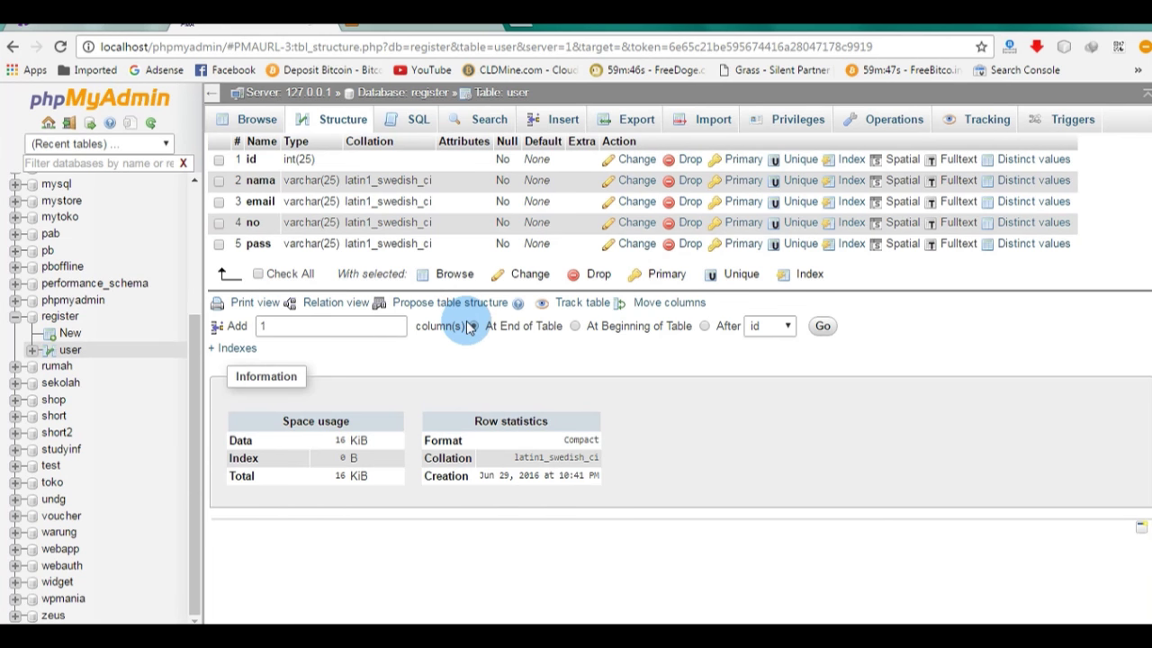
click(153, 20)
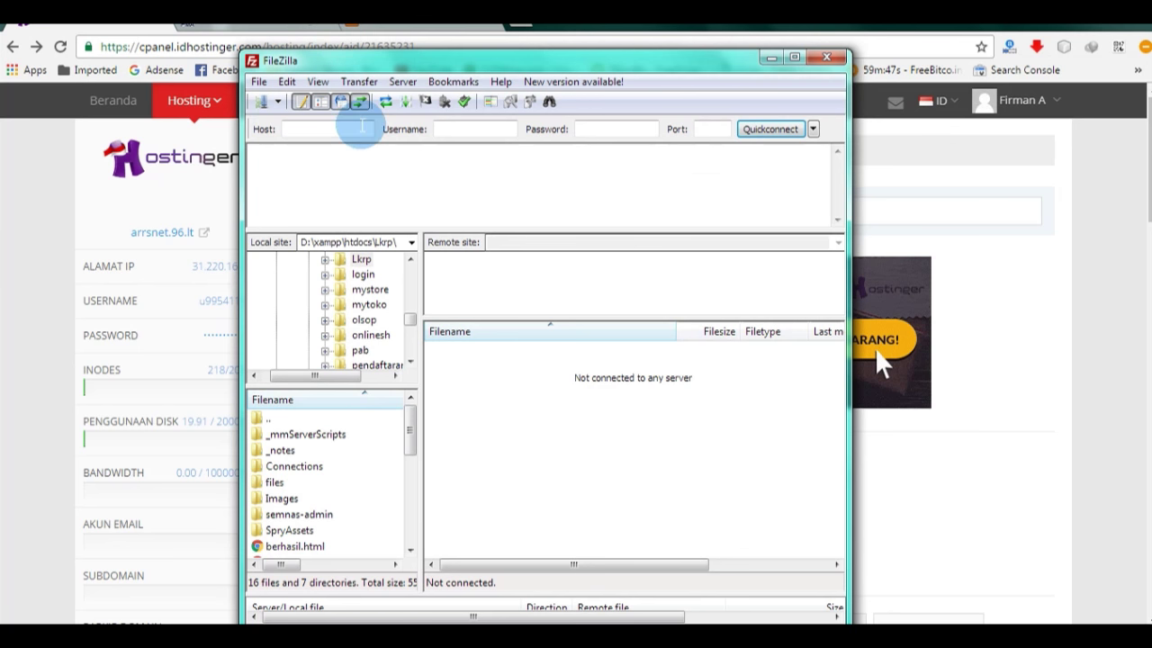
Step: Quickconnect FileZilla to the Hostinger FTP server with the panel's host, username, password and port 21
drag(475, 60, 556, 125)
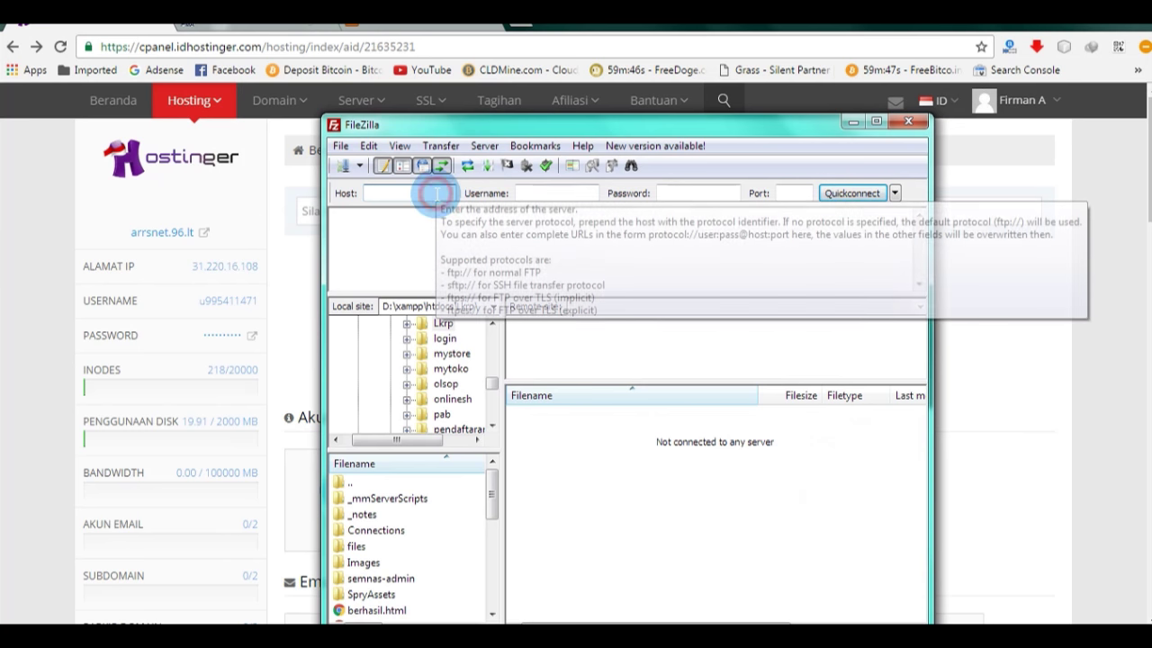
click(539, 193)
click(663, 192)
click(432, 190)
click(531, 191)
click(671, 192)
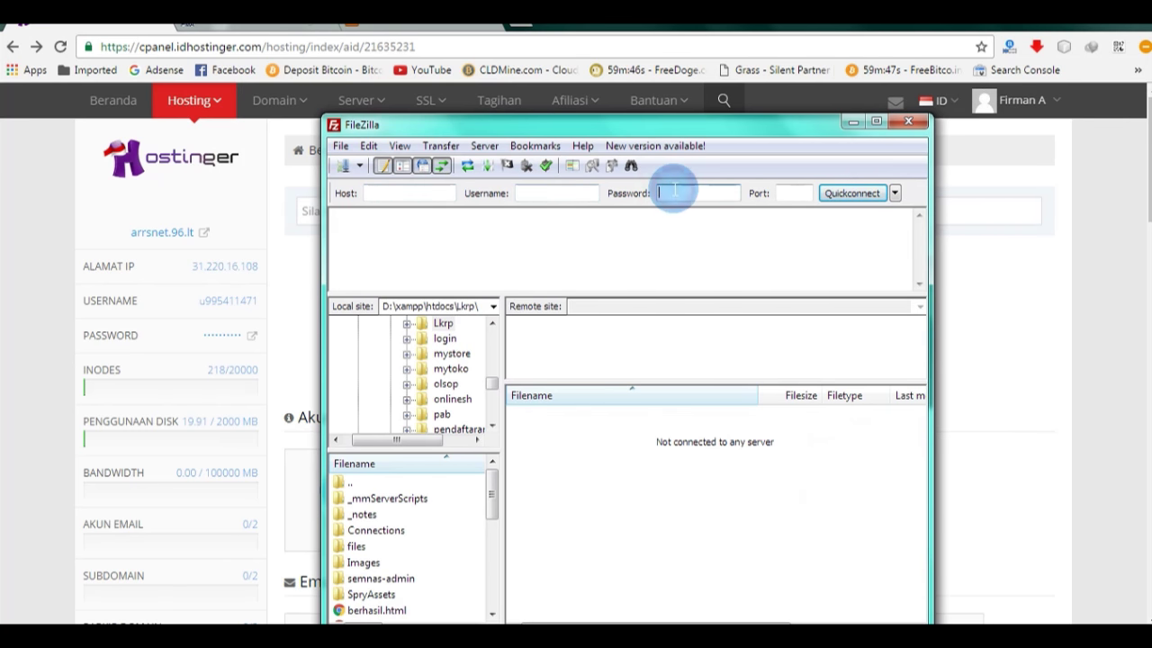
click(794, 193)
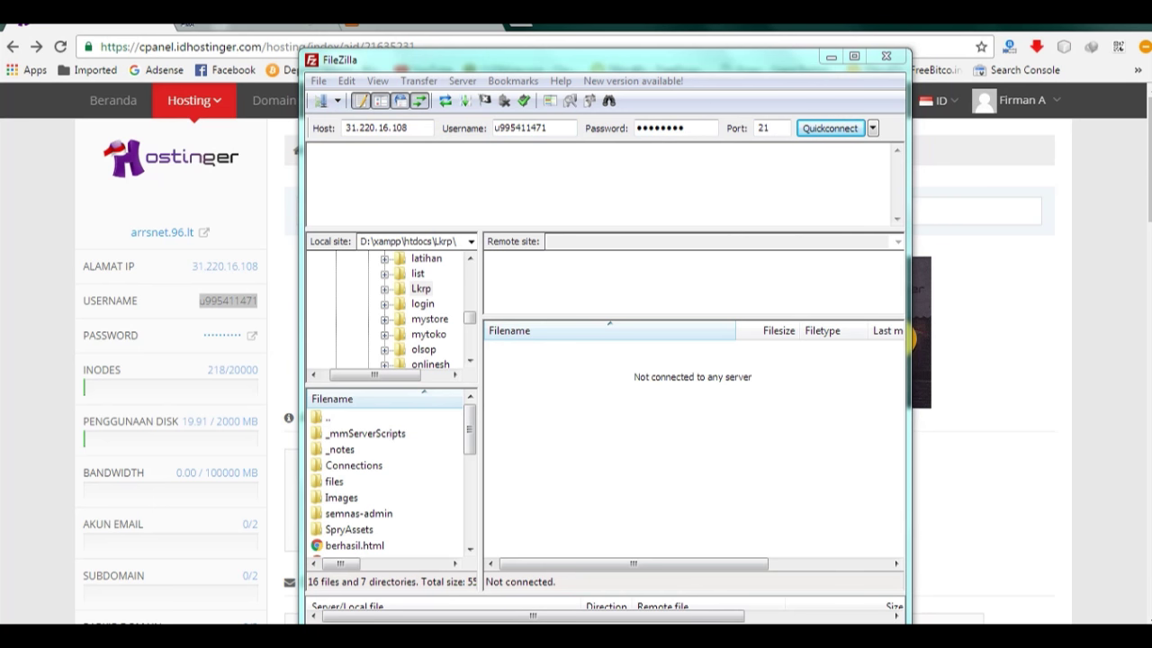
click(819, 130)
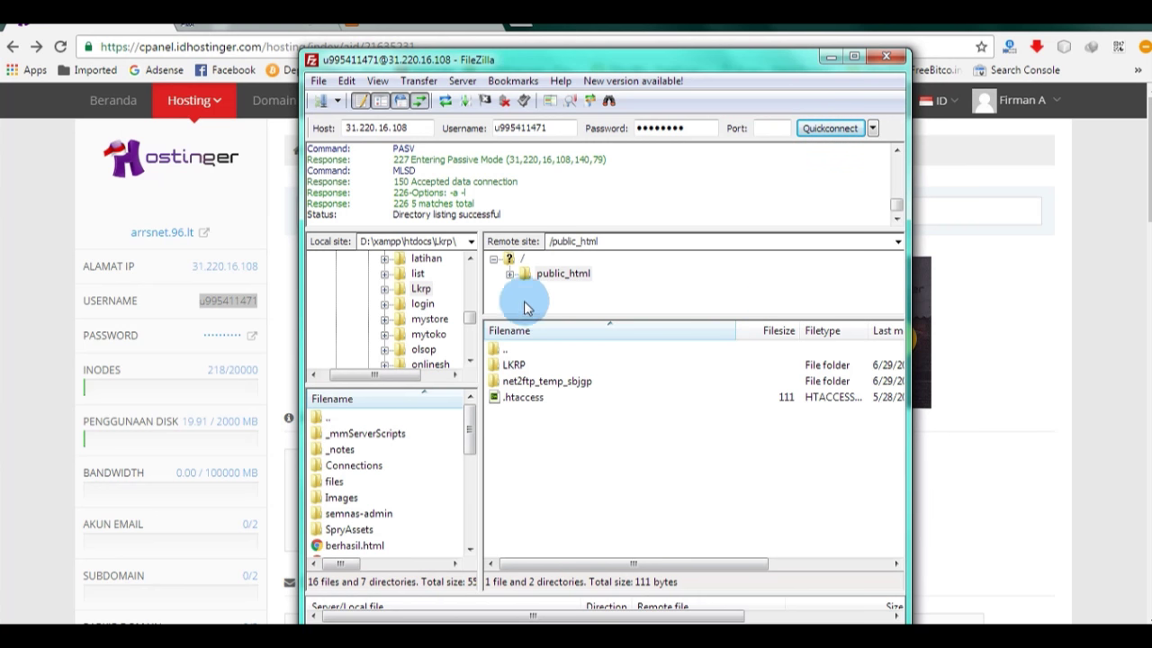
Step: Browse FileZilla's local tree to the htdocs\Lkrp project folder
mouse_move(470, 316)
mouse_down()
mouse_move(469, 274)
mouse_move(474, 303)
mouse_up()
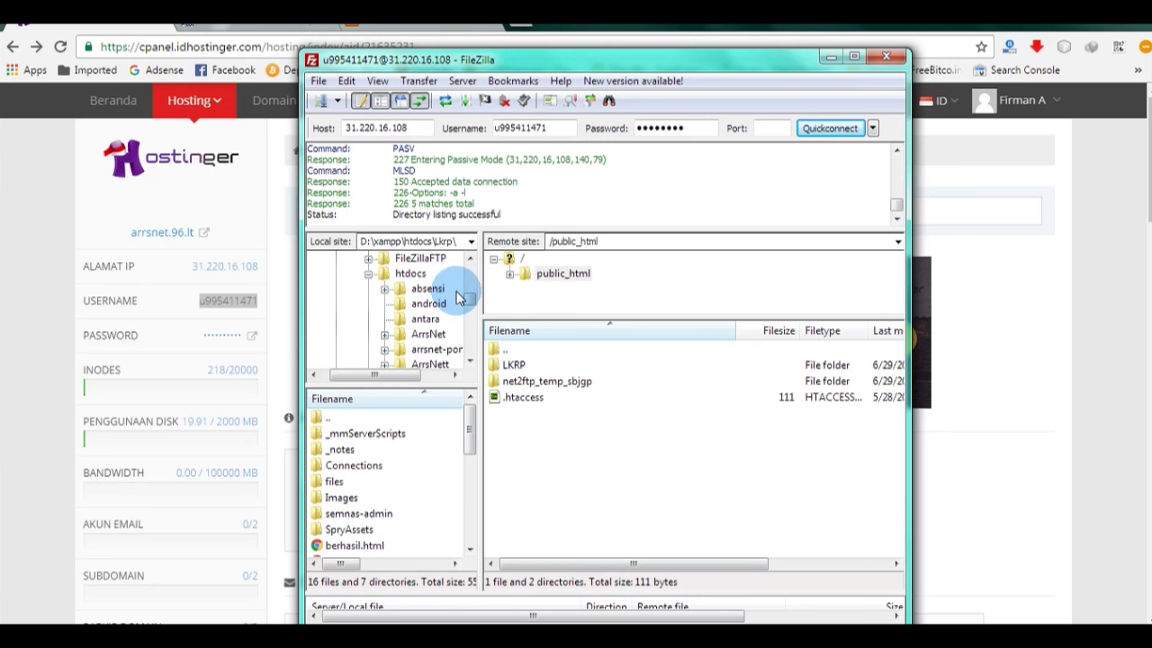
click(413, 273)
click(470, 360)
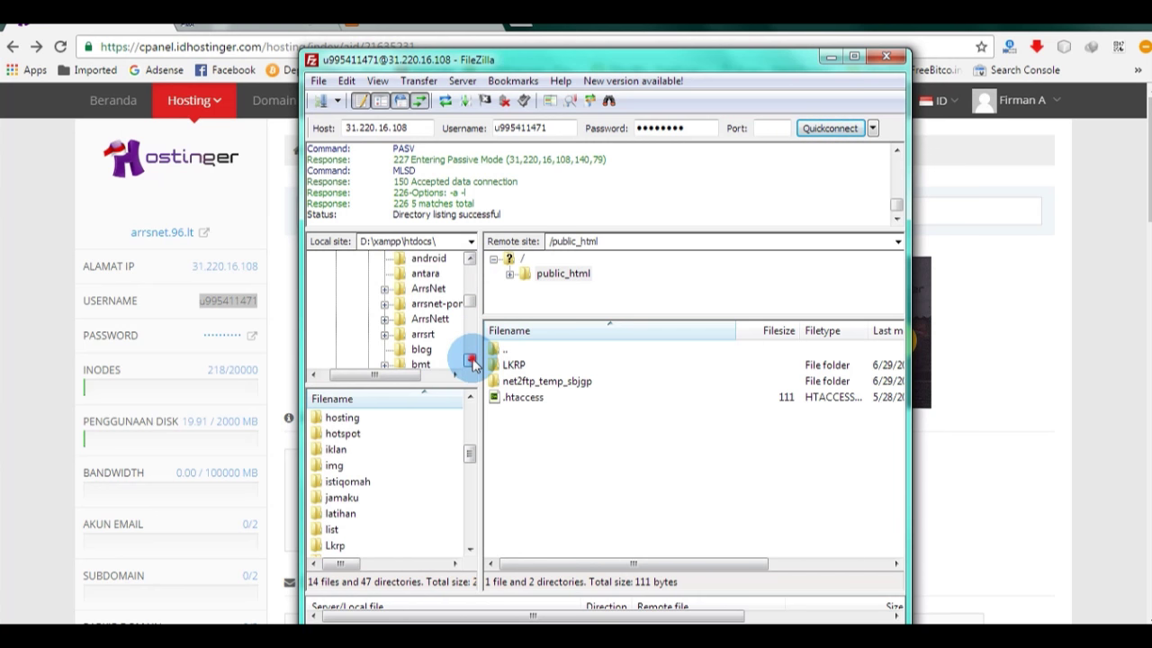
click(469, 359)
click(470, 360)
click(470, 360)
click(469, 360)
click(469, 360)
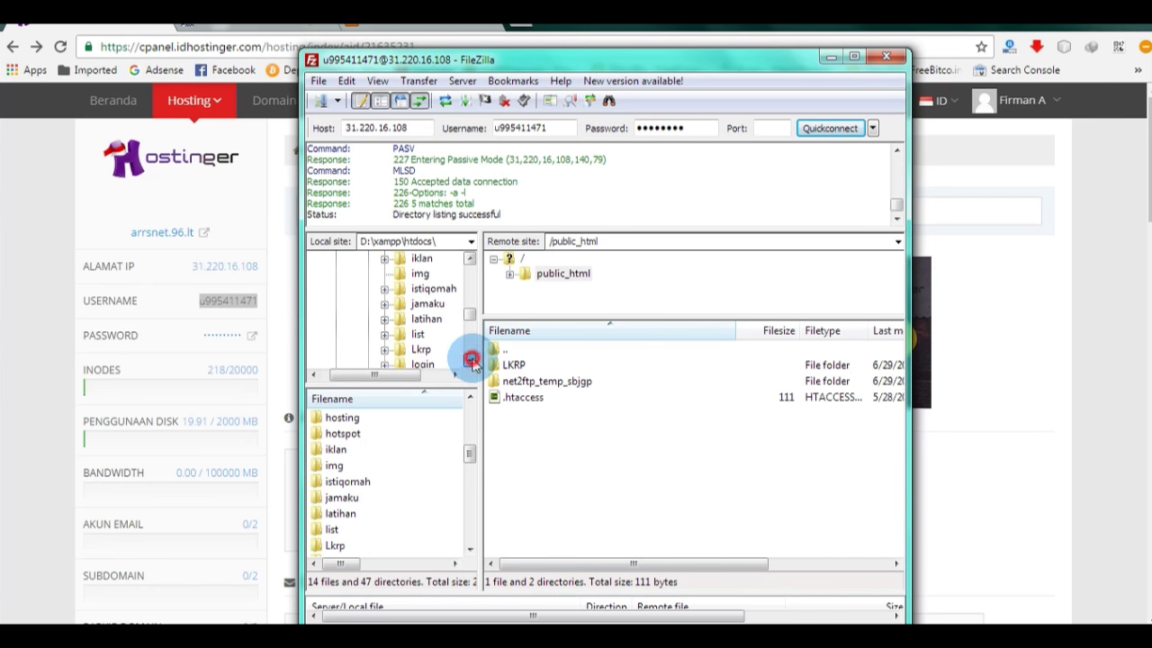
click(423, 349)
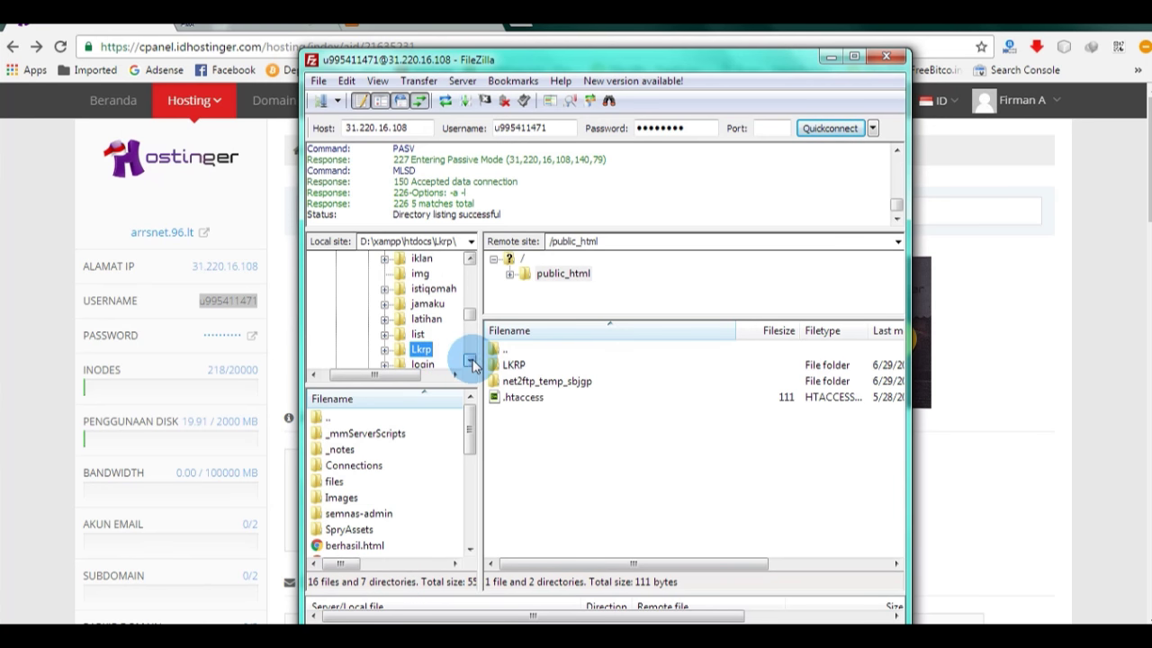
Step: Upload the Lkrp folder into public_html, cancel the Move Folder warning, and open remote LKRP
mouse_move(421, 349)
mouse_down()
mouse_move(604, 421)
mouse_move(522, 425)
mouse_move(528, 416)
mouse_move(422, 354)
mouse_up()
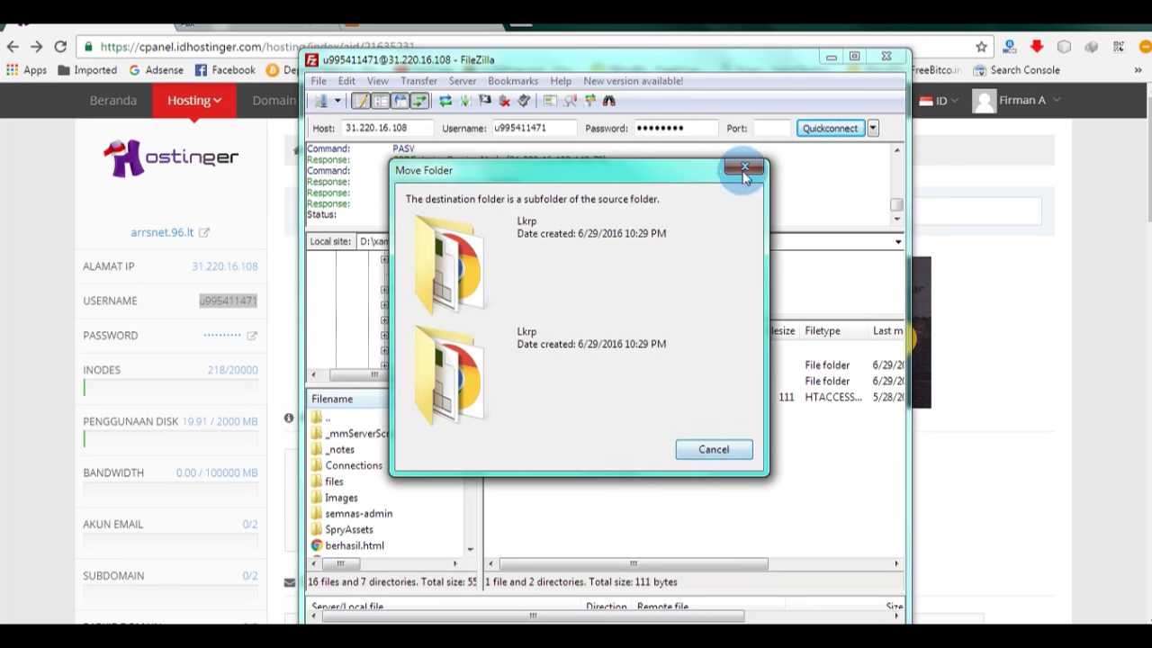
click(738, 172)
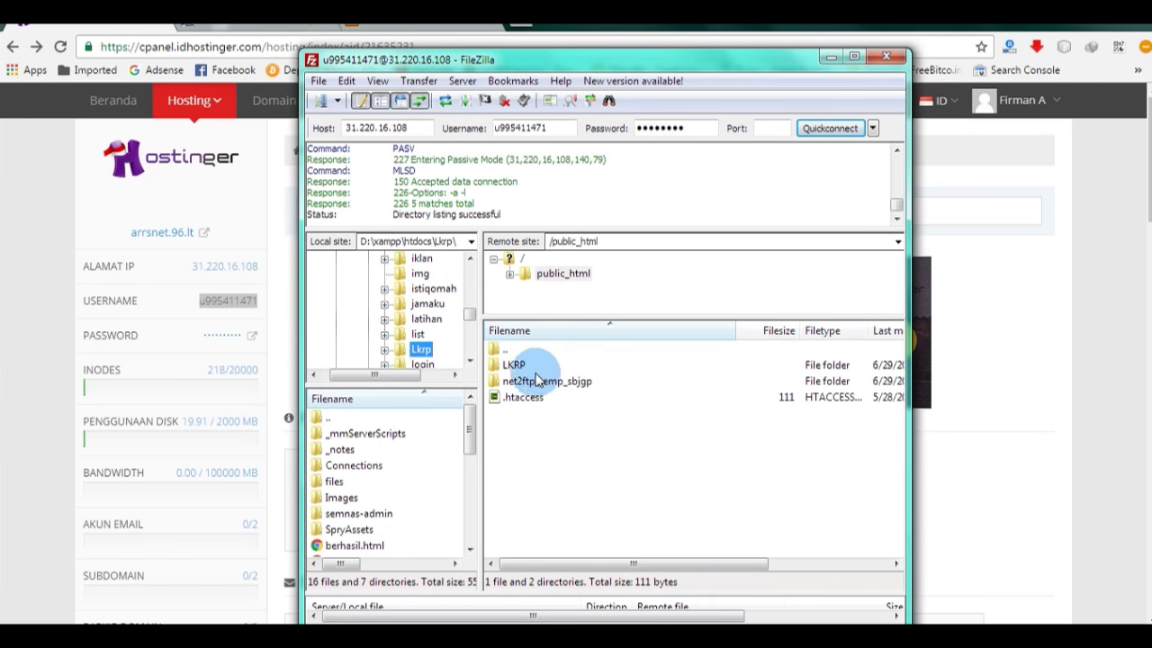
double_click(515, 365)
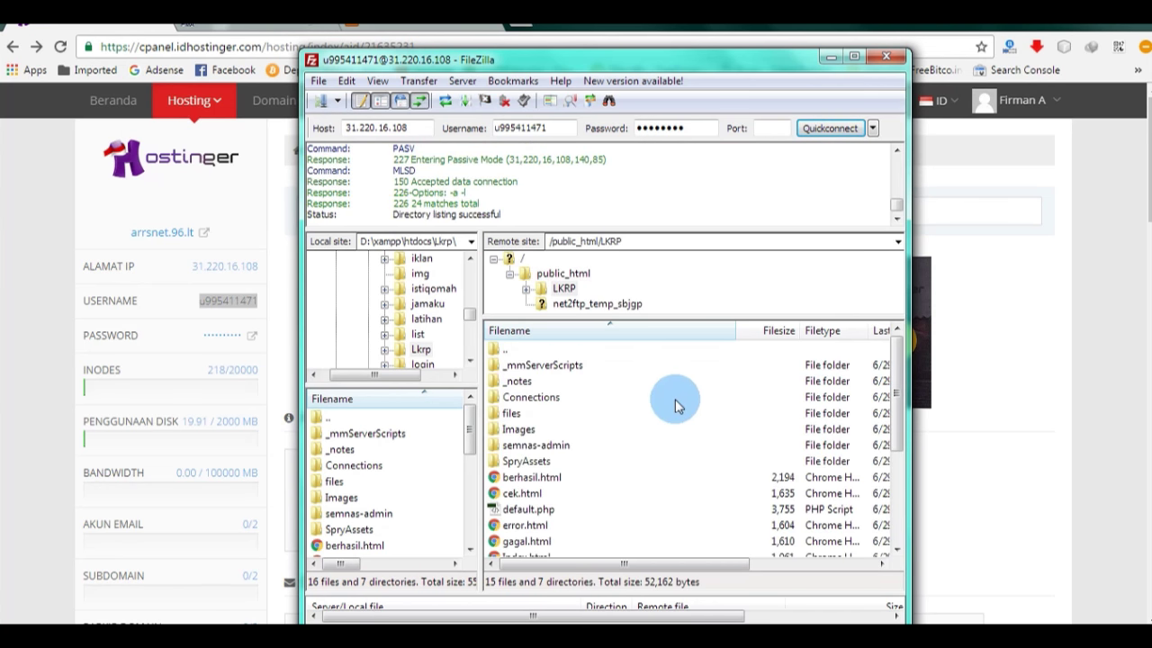
Step: Check the uploaded files in remote /public_html/LKRP, then bring the Hostinger panel forward
scroll(675, 399, down, 4)
scroll(678, 403, up, 4)
click(134, 239)
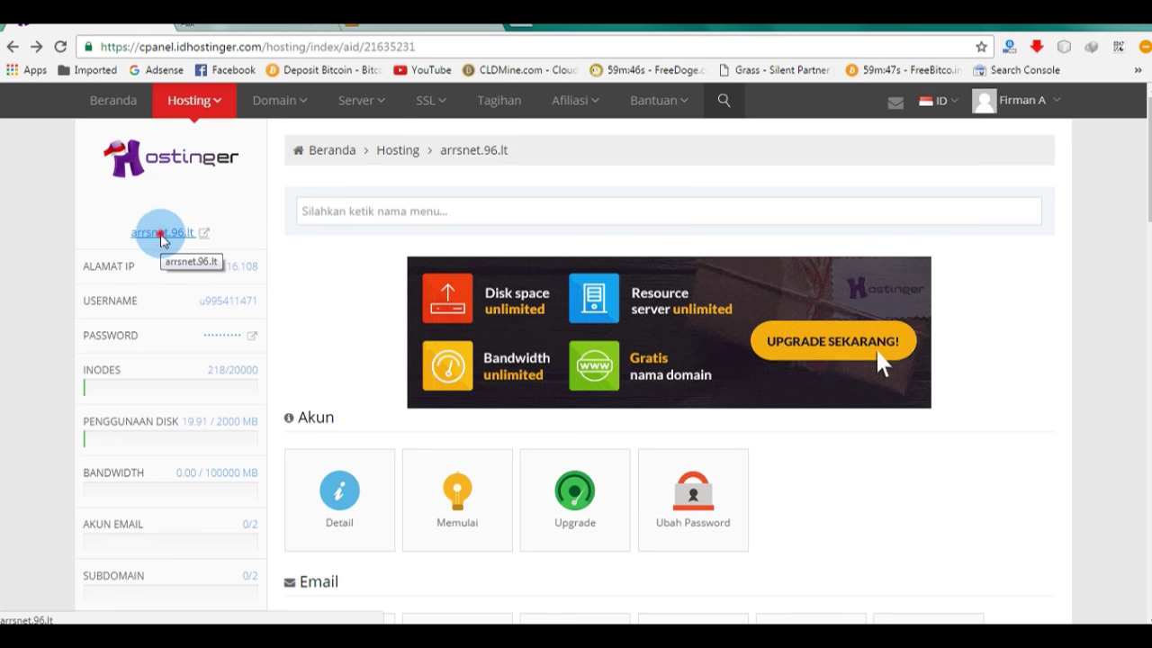
Step: Open LKRP/ from the arrsnet.96.lt index, see koneksi.php's MySQL timeout, and return to the panel
click(162, 239)
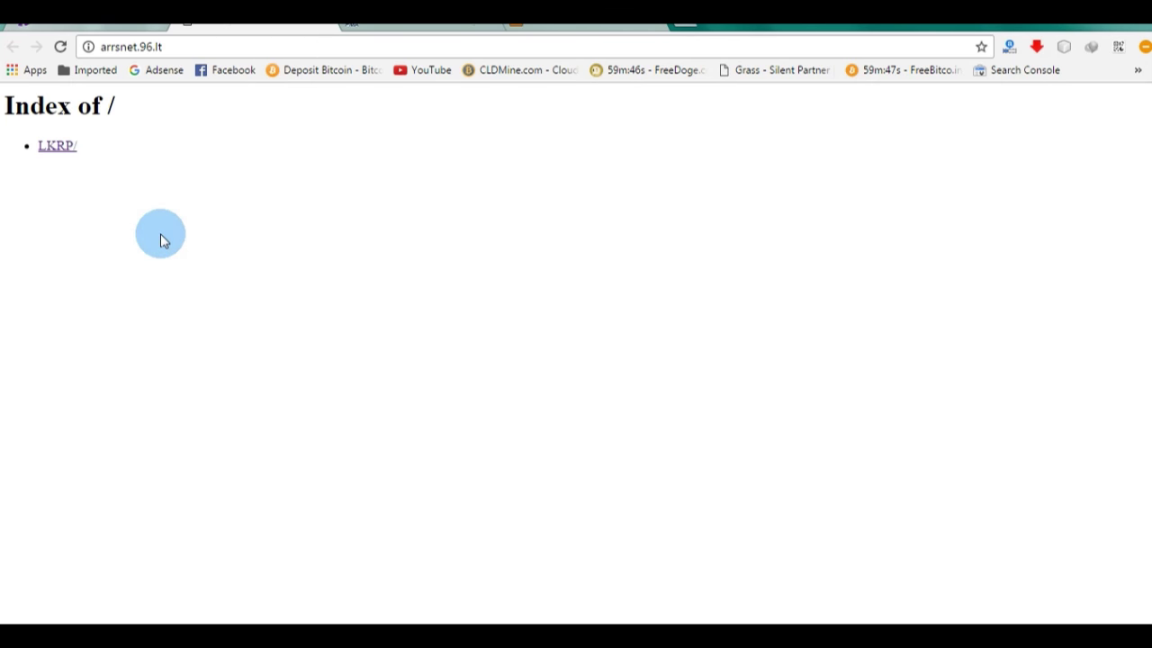
click(59, 146)
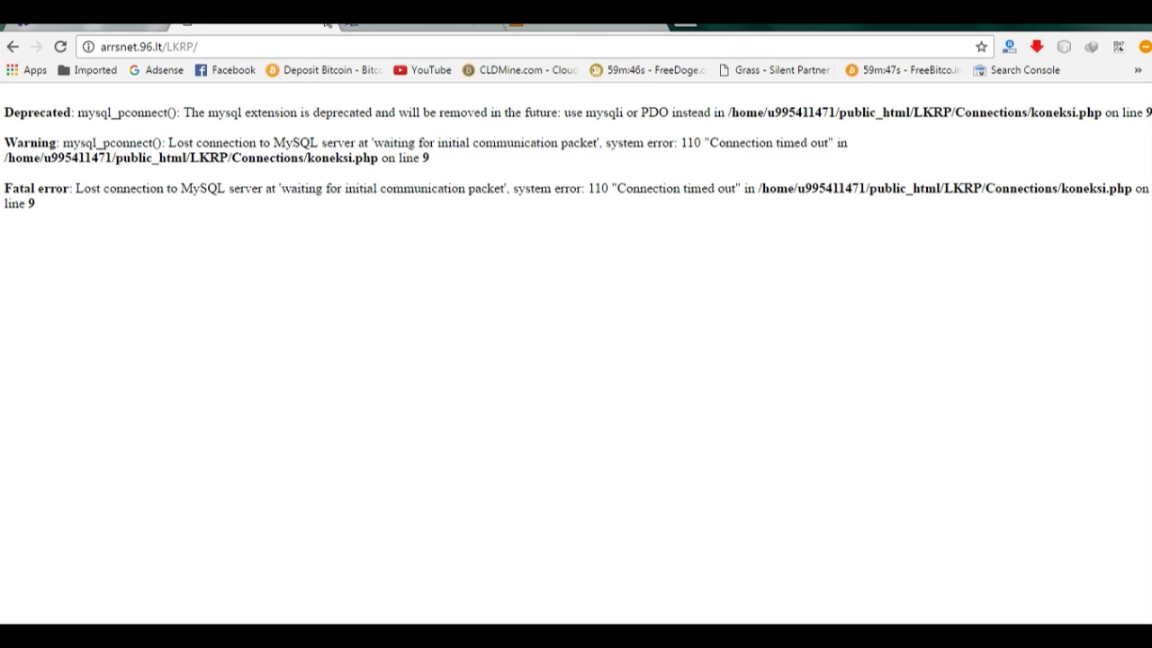
click(122, 27)
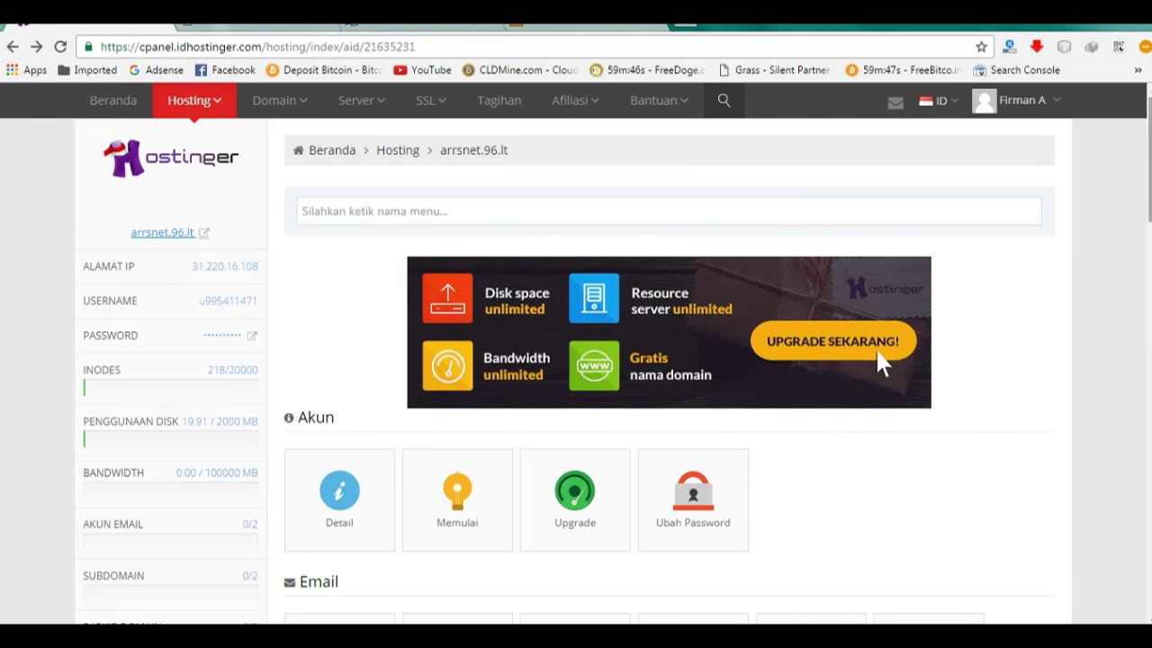
Step: Scroll down the panel home to the Database section and open Database MySQL
click(1138, 321)
drag(1138, 321, 1131, 386)
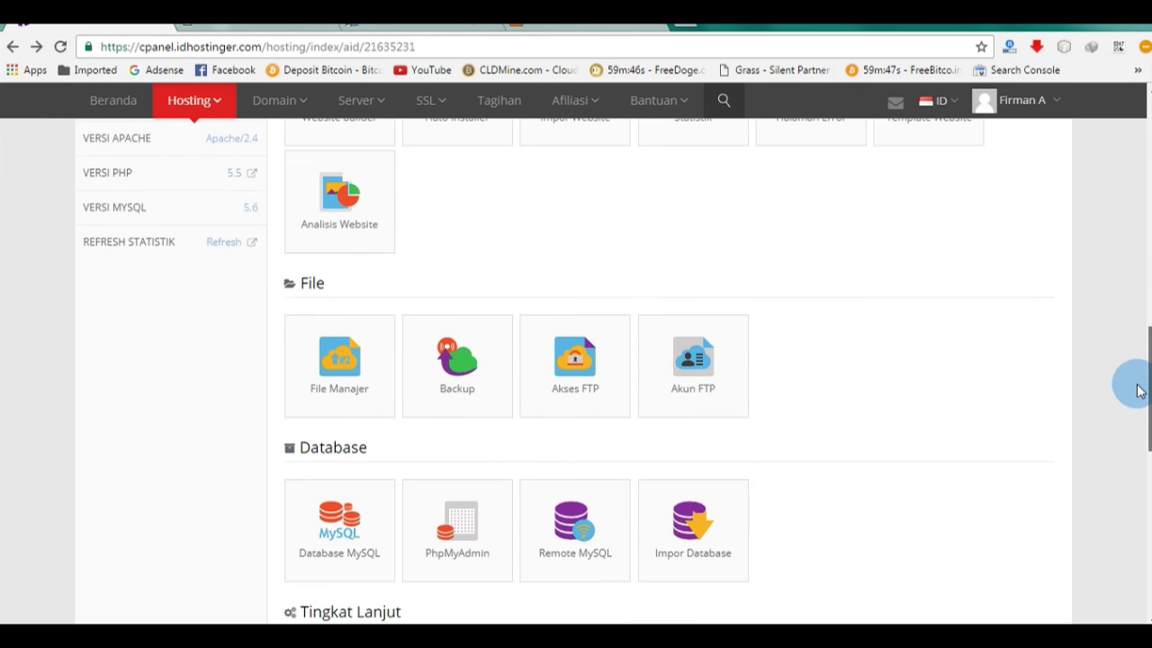
click(342, 510)
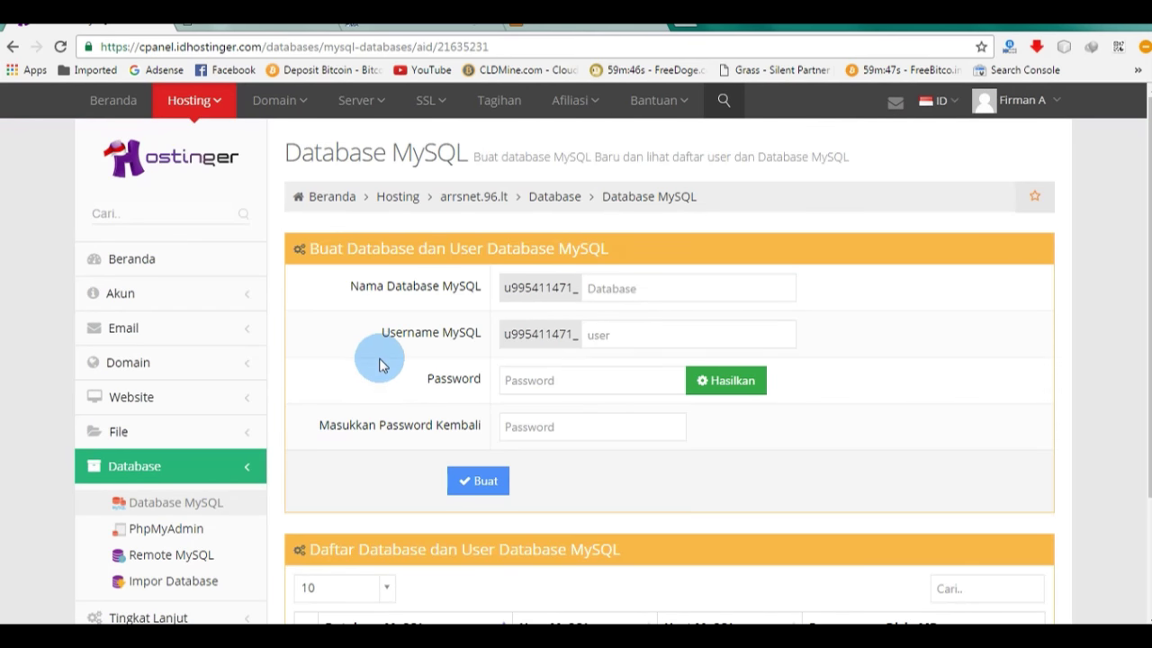
Step: Create a MySQL database and user both named reg, with the password entered and confirmed
click(729, 279)
text(reg)
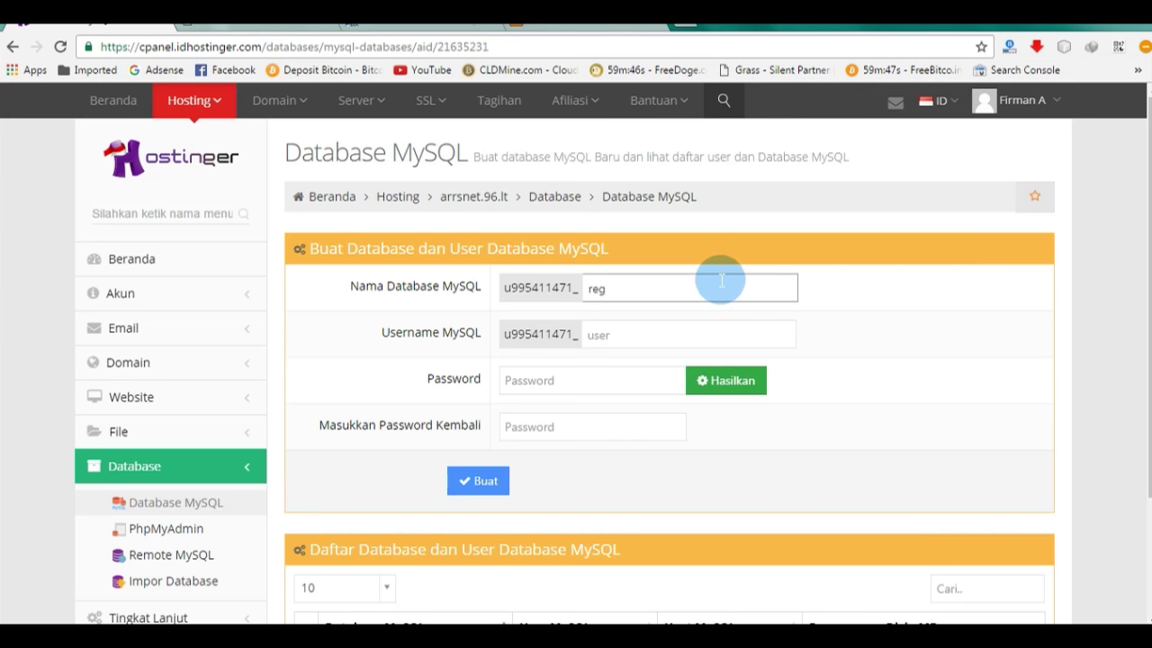
key(Tab)
text(re)
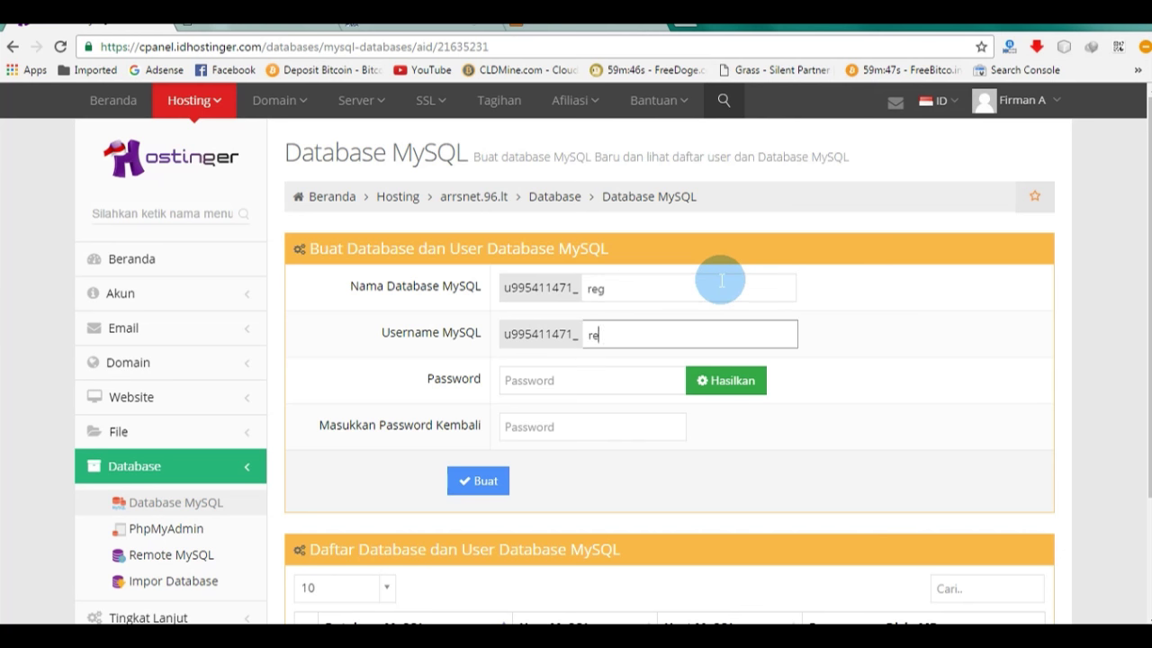
text(g)
key(Tab)
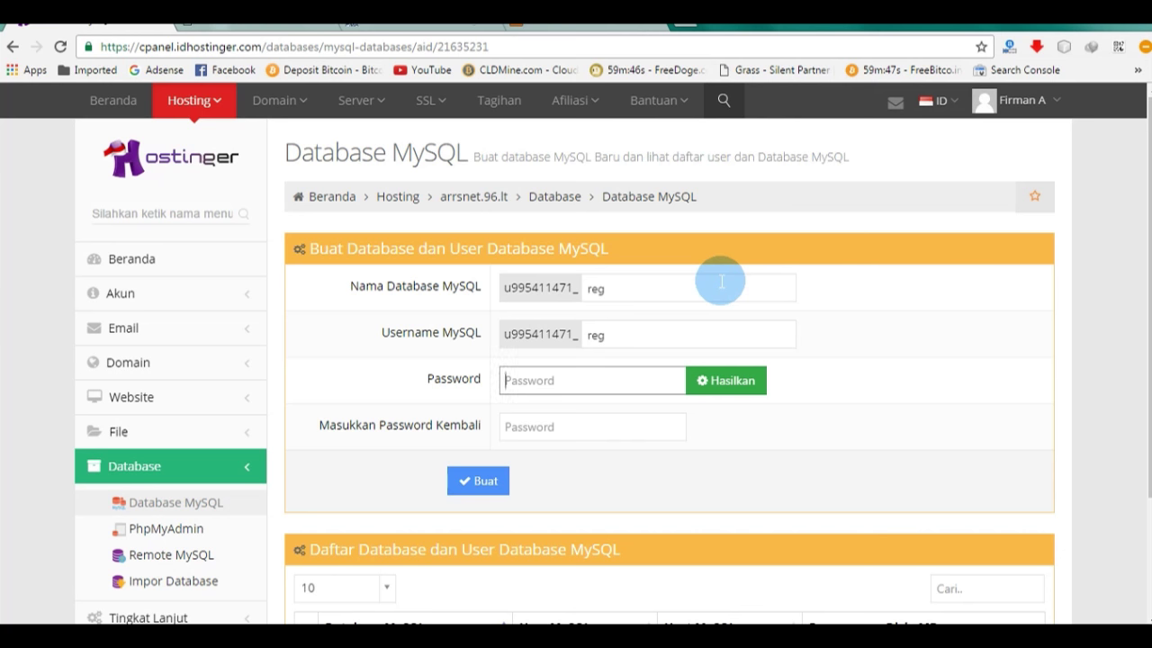
text(••••••••)
key(Tab)
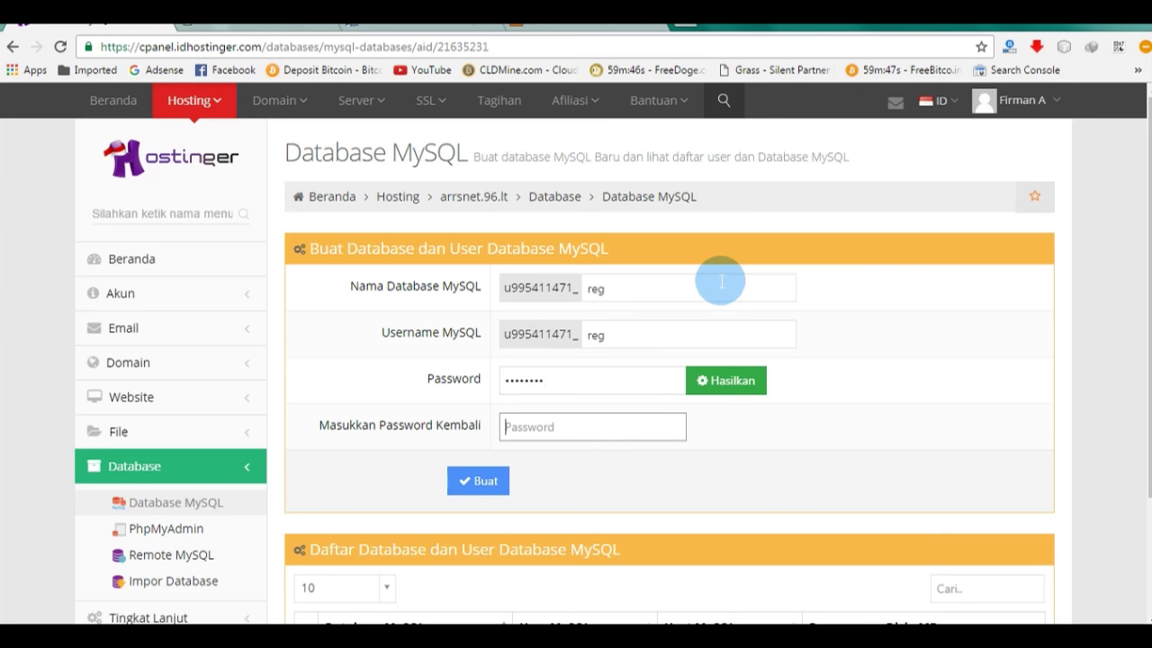
text(••••••••)
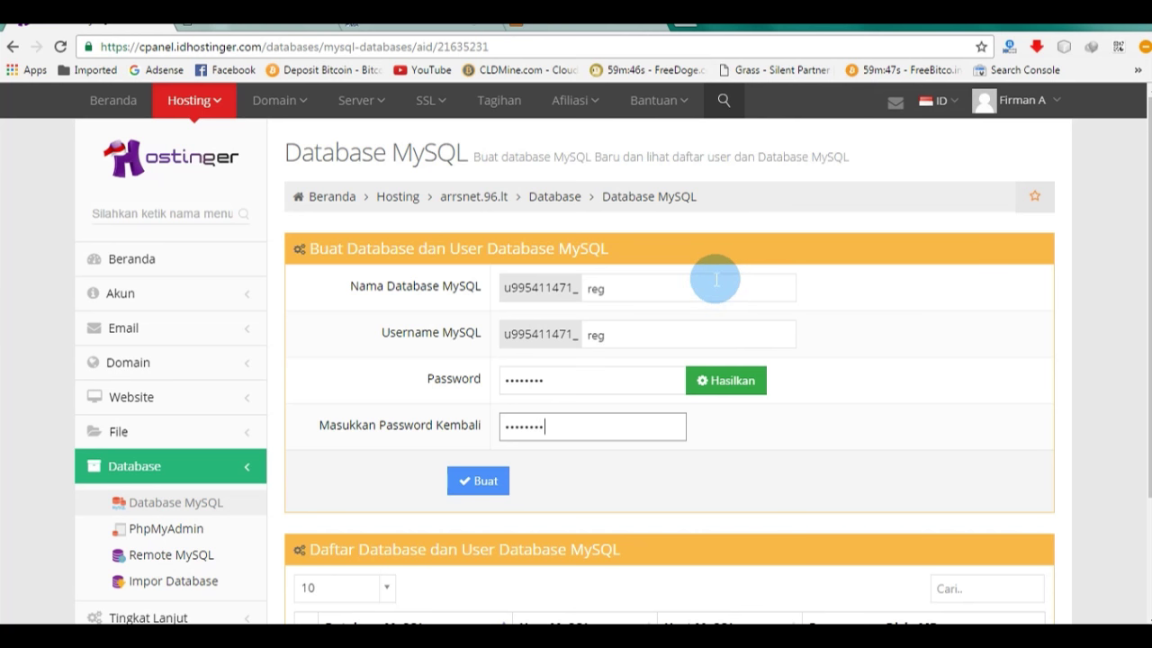
click(478, 481)
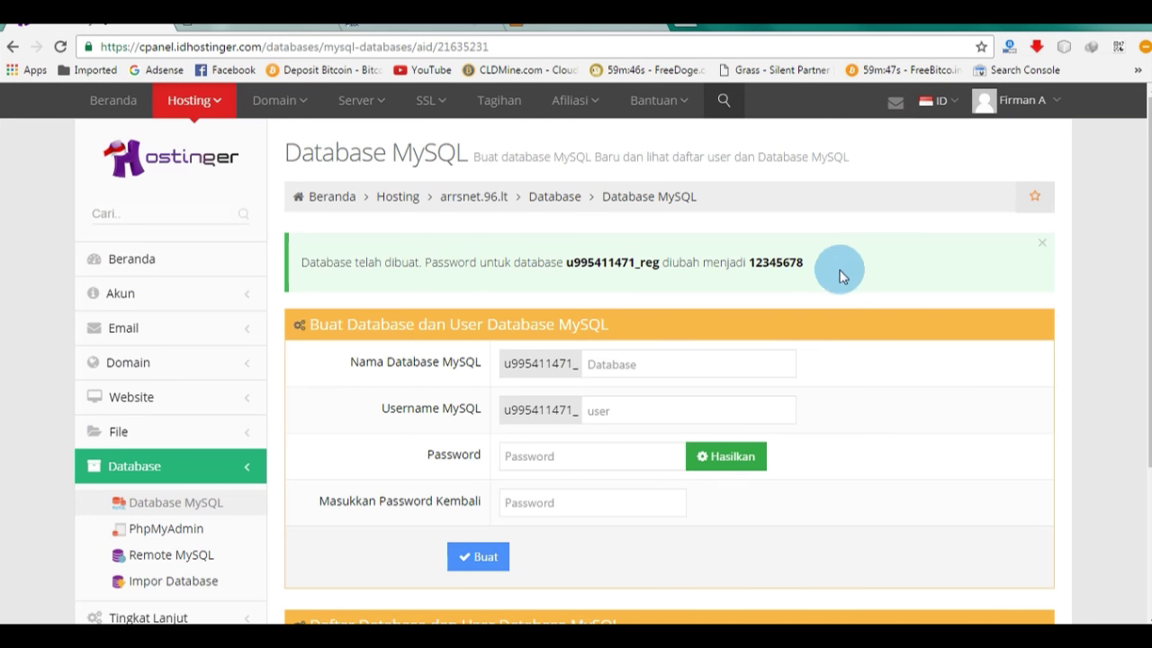
Step: Copy the new database password from the success message
drag(830, 256, 419, 256)
right_click(442, 256)
click(457, 269)
Step: Expand the _reg database row and open it in phpMyAdmin
scroll(514, 297, down, 2)
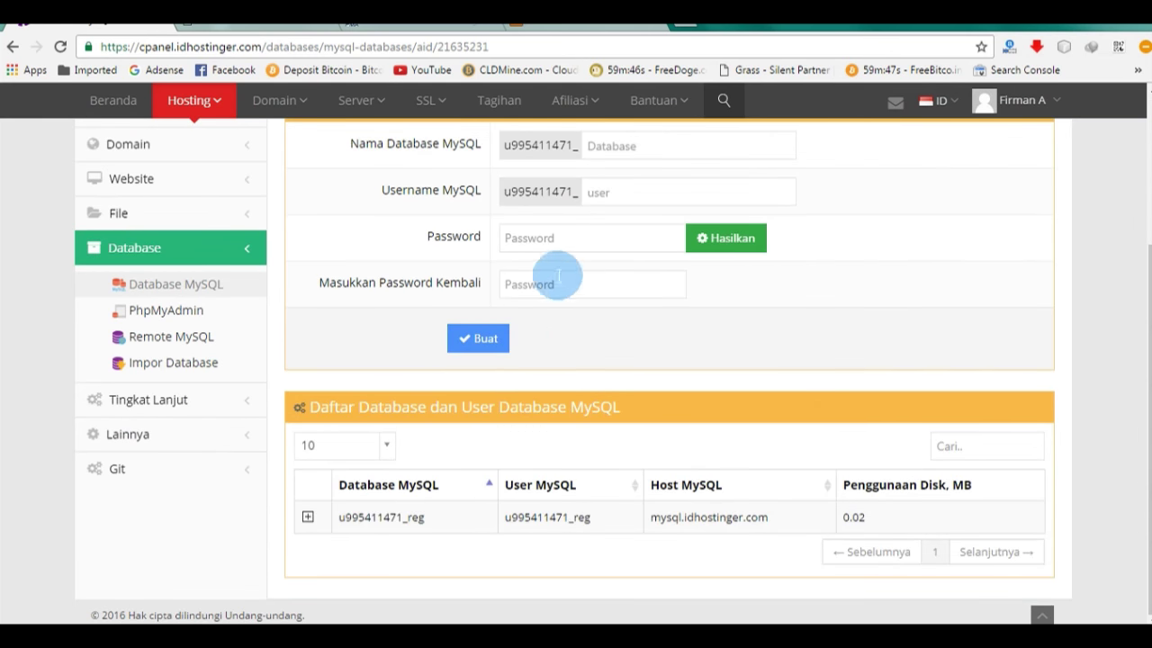
click(309, 515)
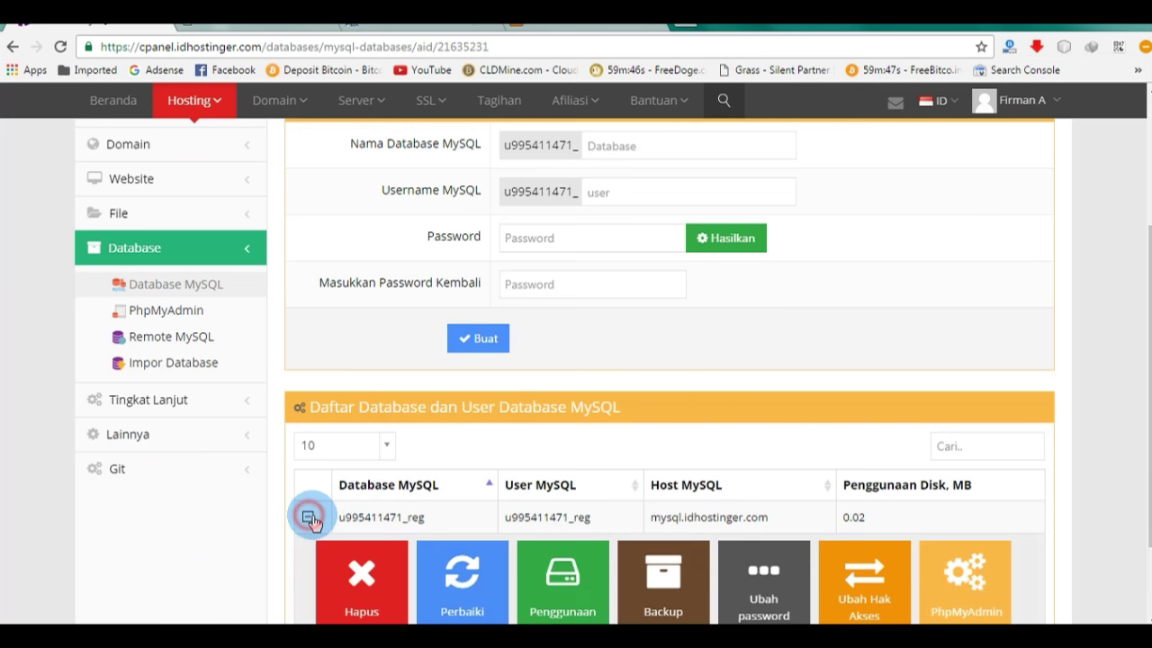
scroll(553, 374, down, 1)
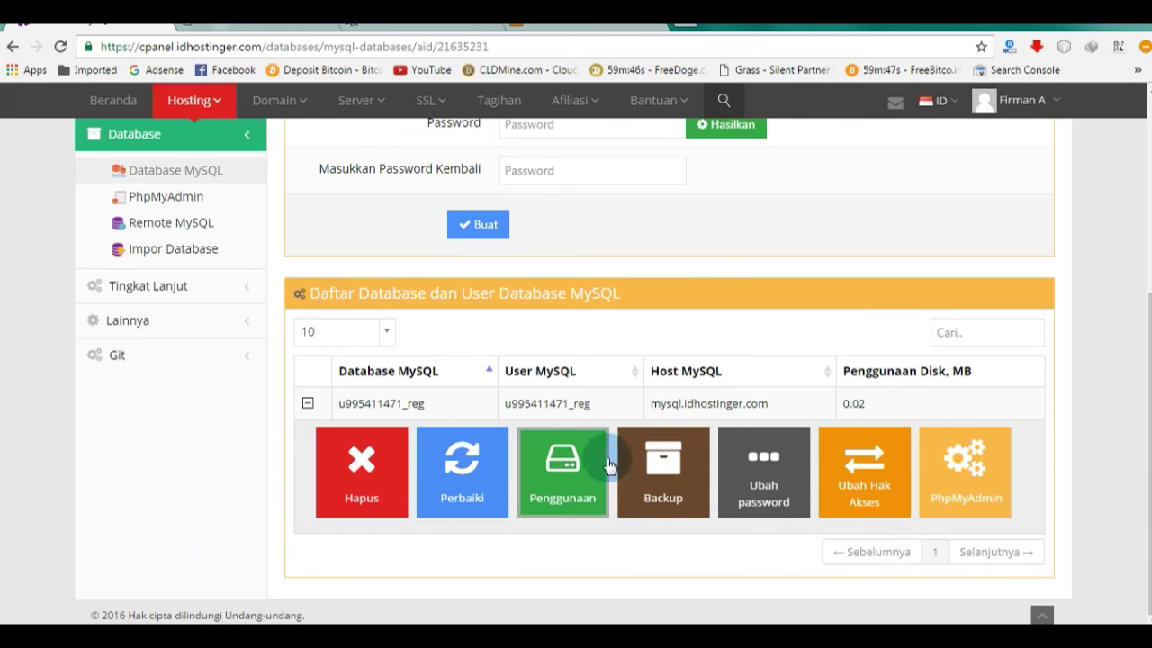
click(976, 486)
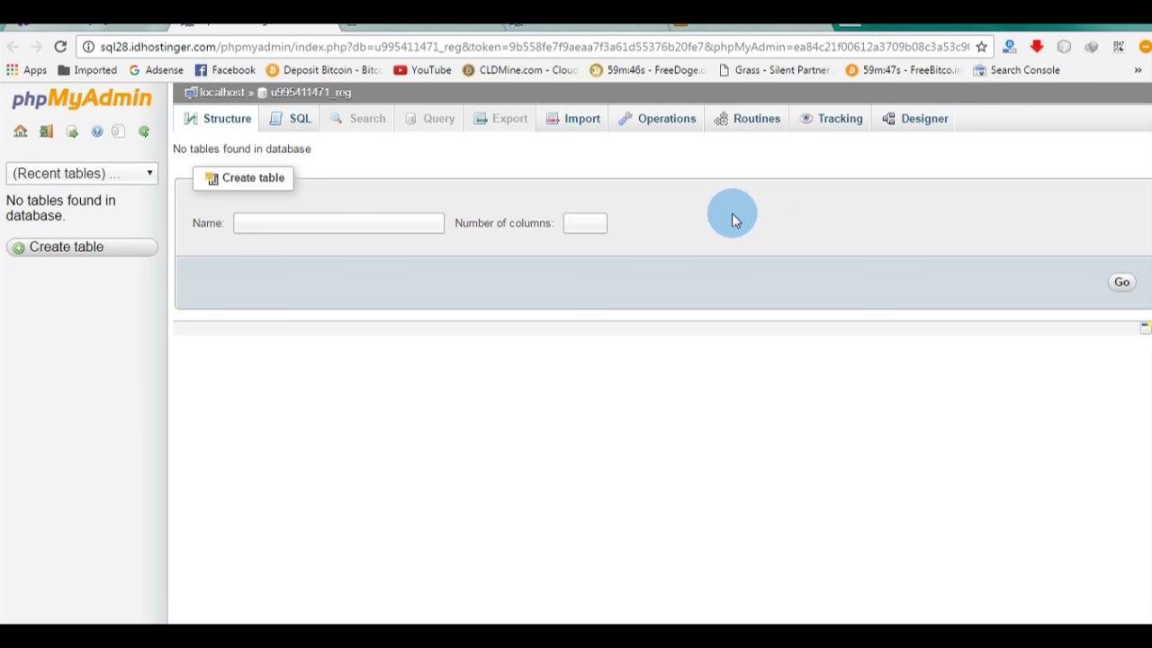
Step: Create a new table named user with 5 columns
click(380, 227)
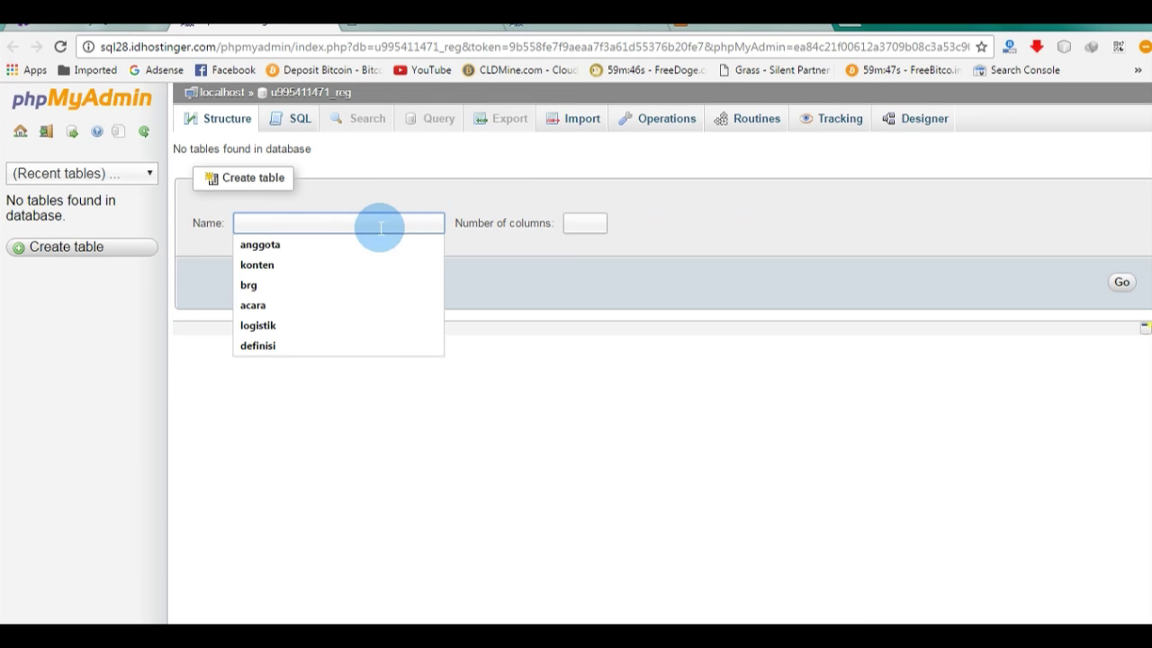
text(user)
click(352, 247)
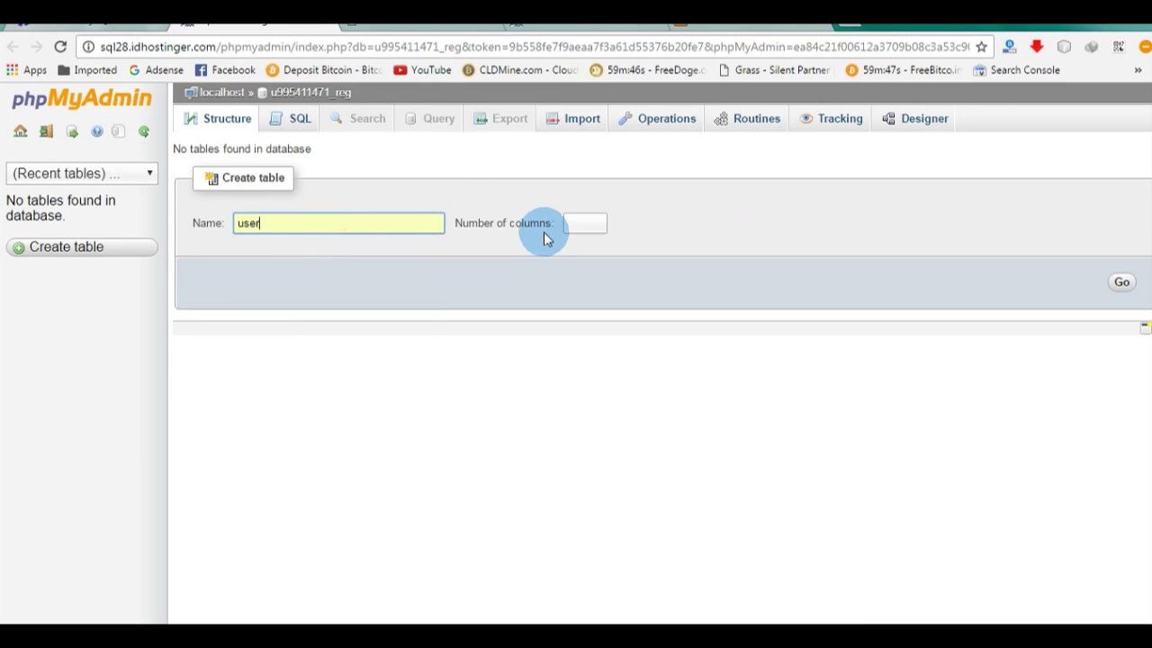
click(574, 225)
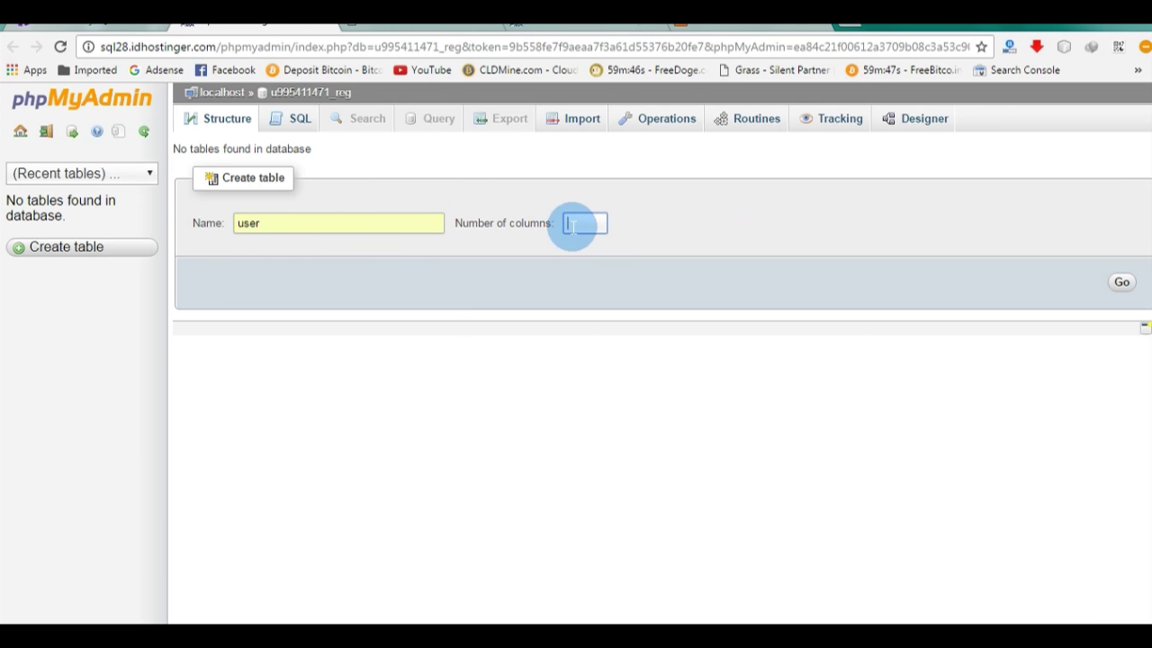
text(5)
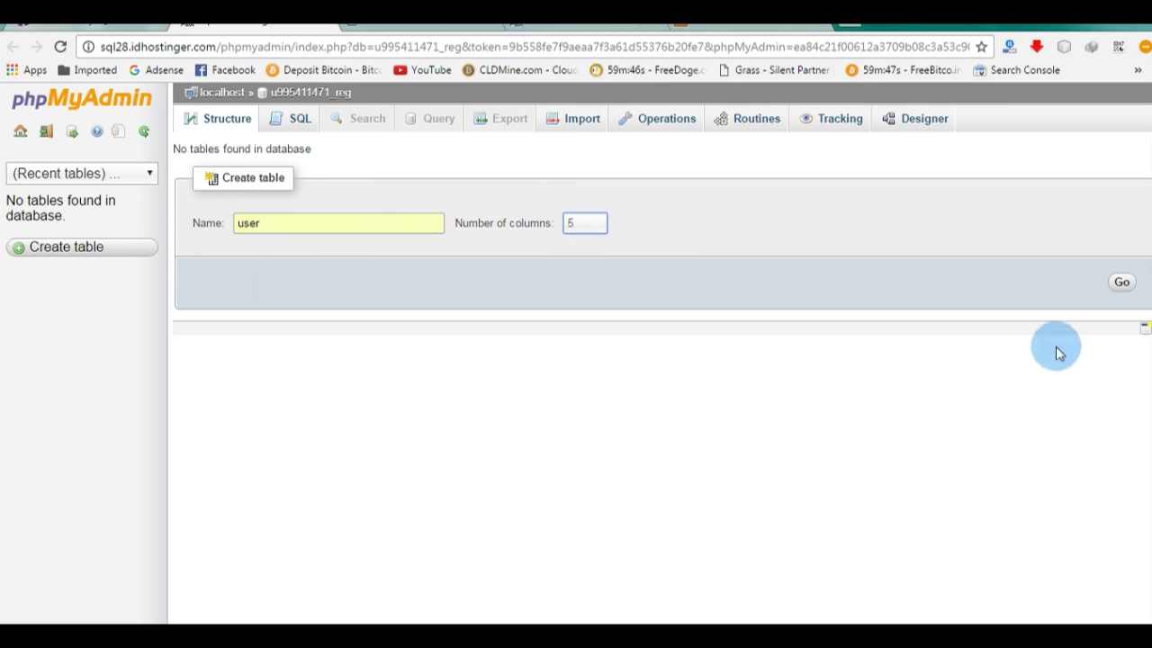
click(1119, 282)
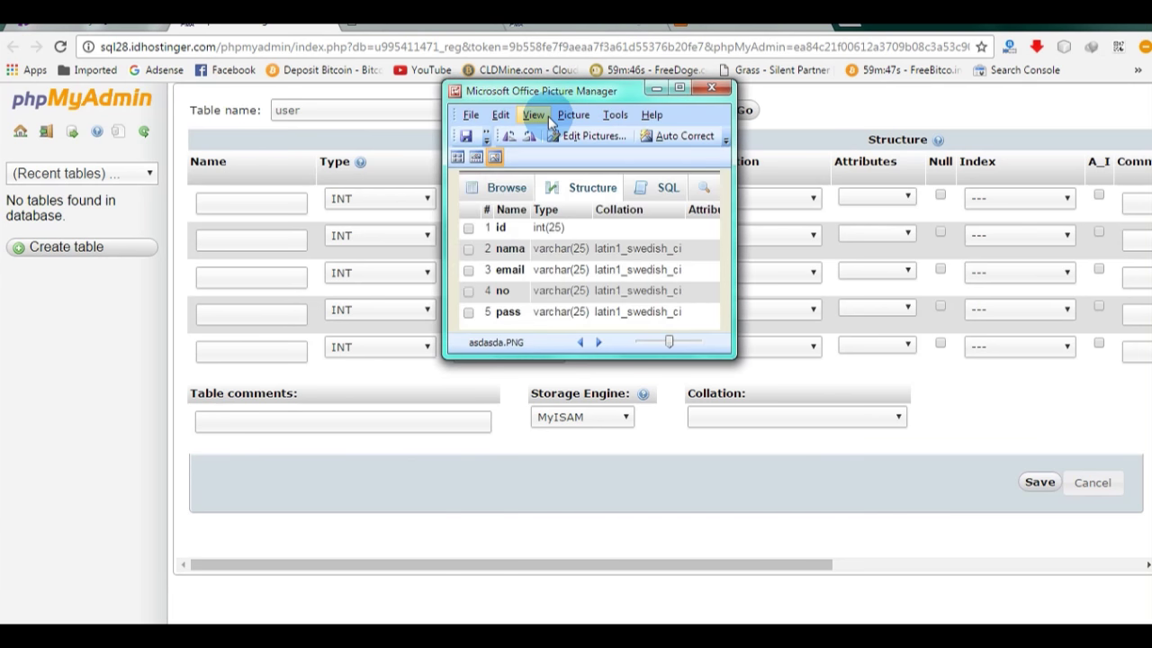
Step: Name the first column of the user table 'id', with the reference screenshot placed beside the form
drag(594, 82, 876, 171)
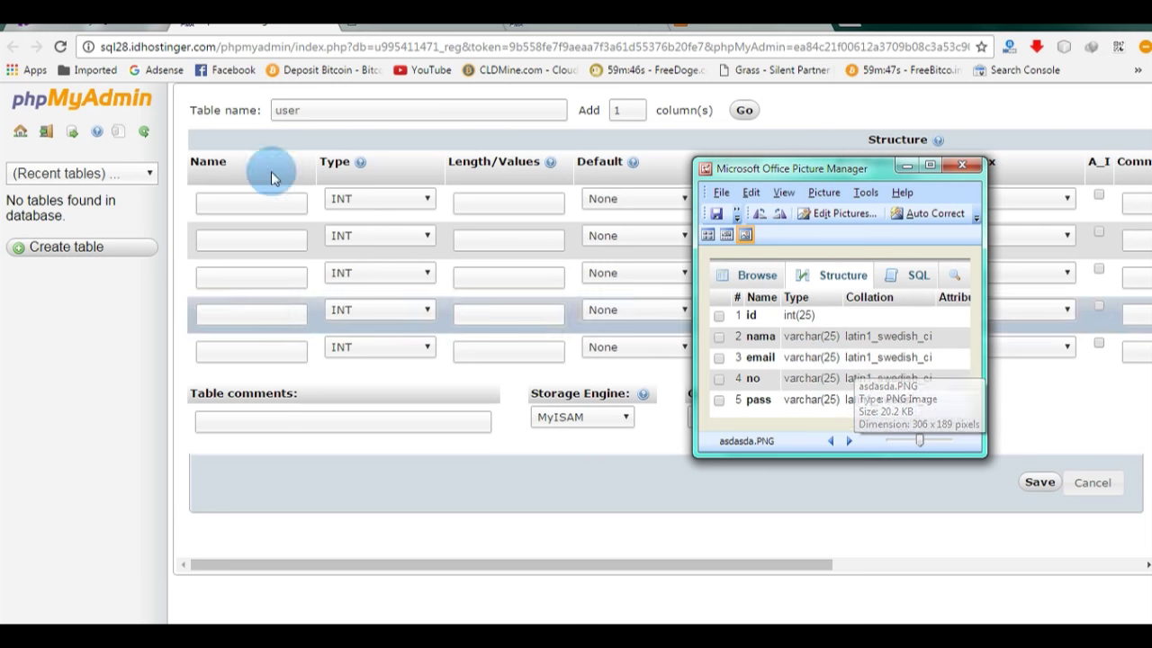
click(255, 201)
text(i)
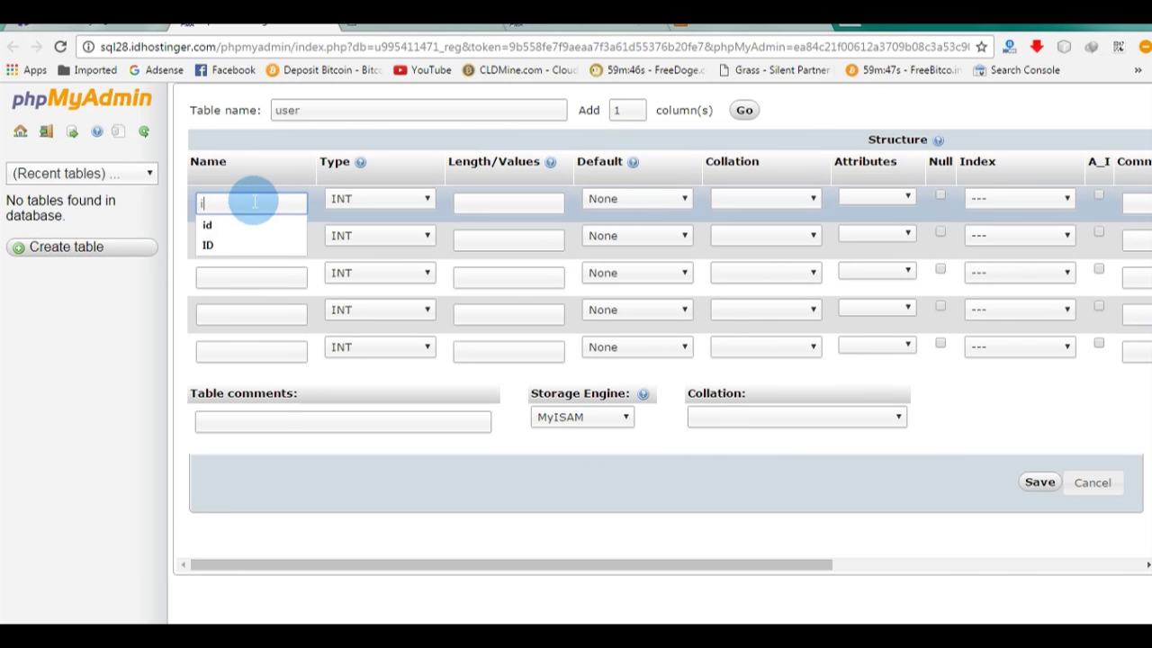
text(d)
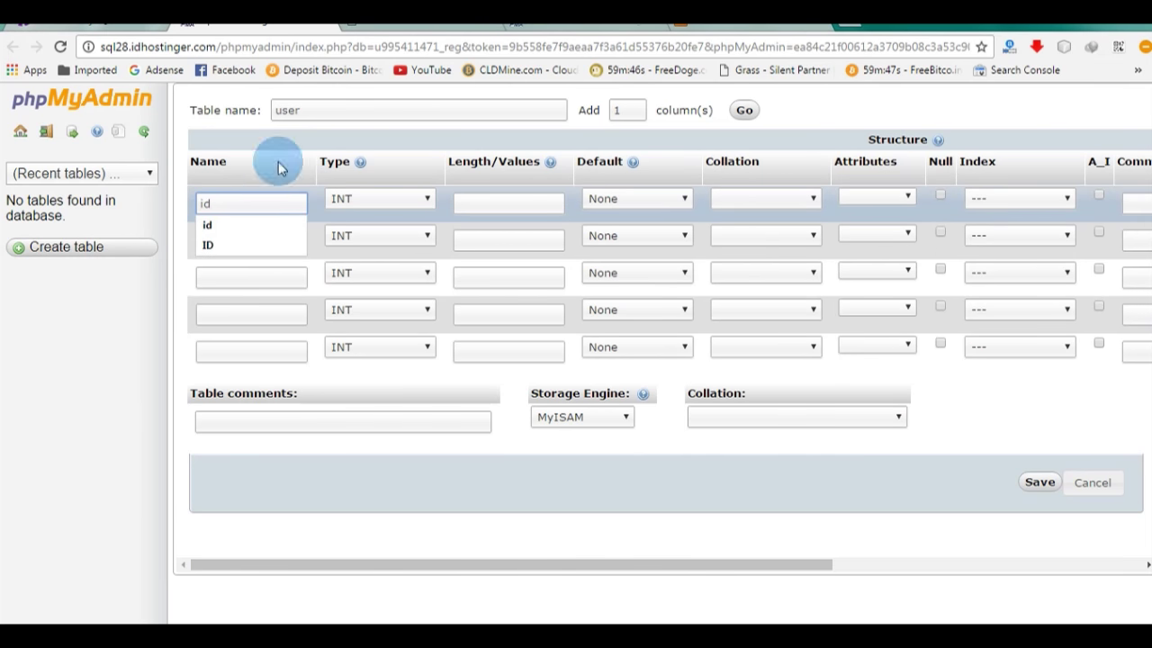
mouse_move(340, 10)
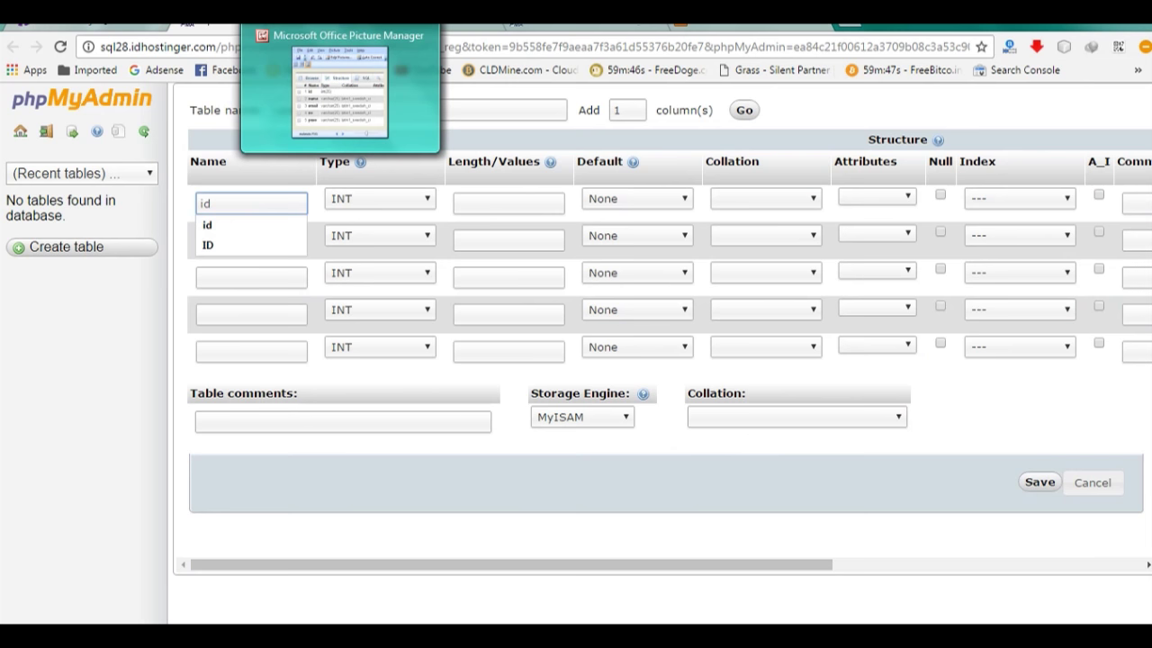
click(359, 56)
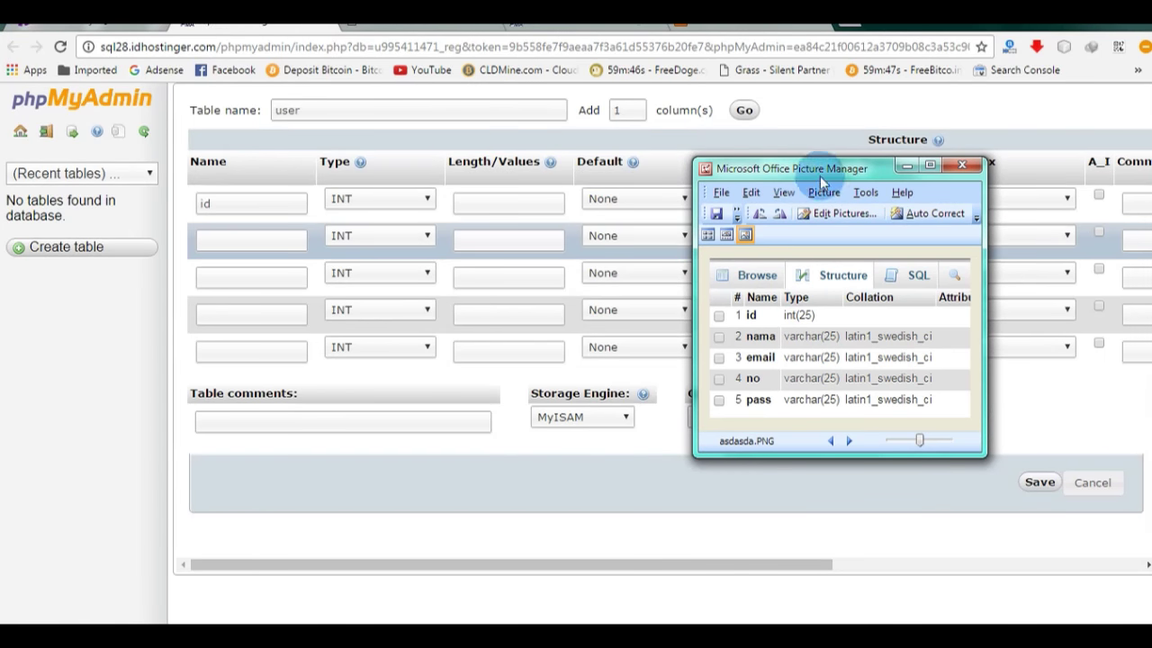
drag(820, 176, 709, 148)
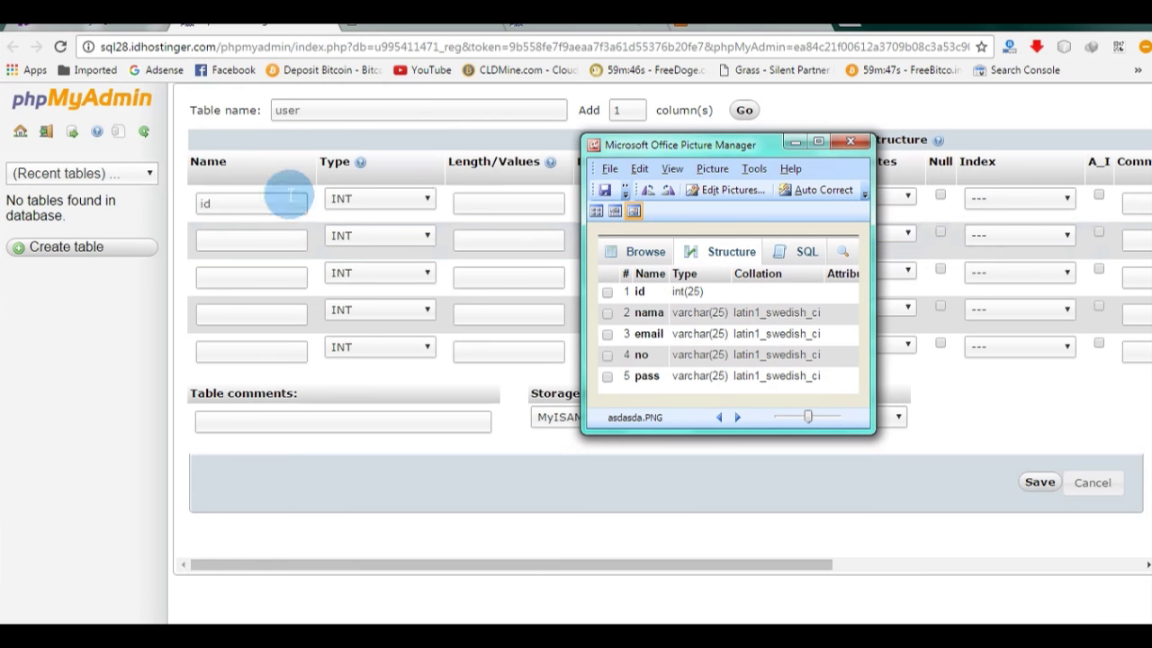
Step: Name the remaining columns nama, email, no and pass
click(232, 237)
text(nama)
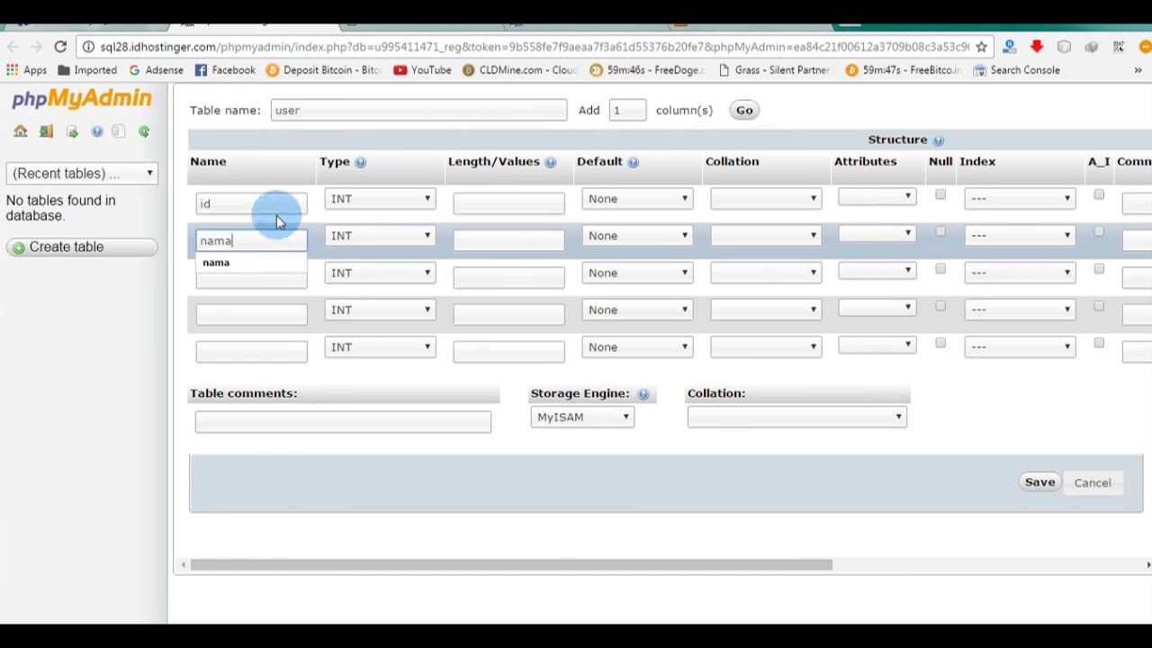
key(alt+Tab)
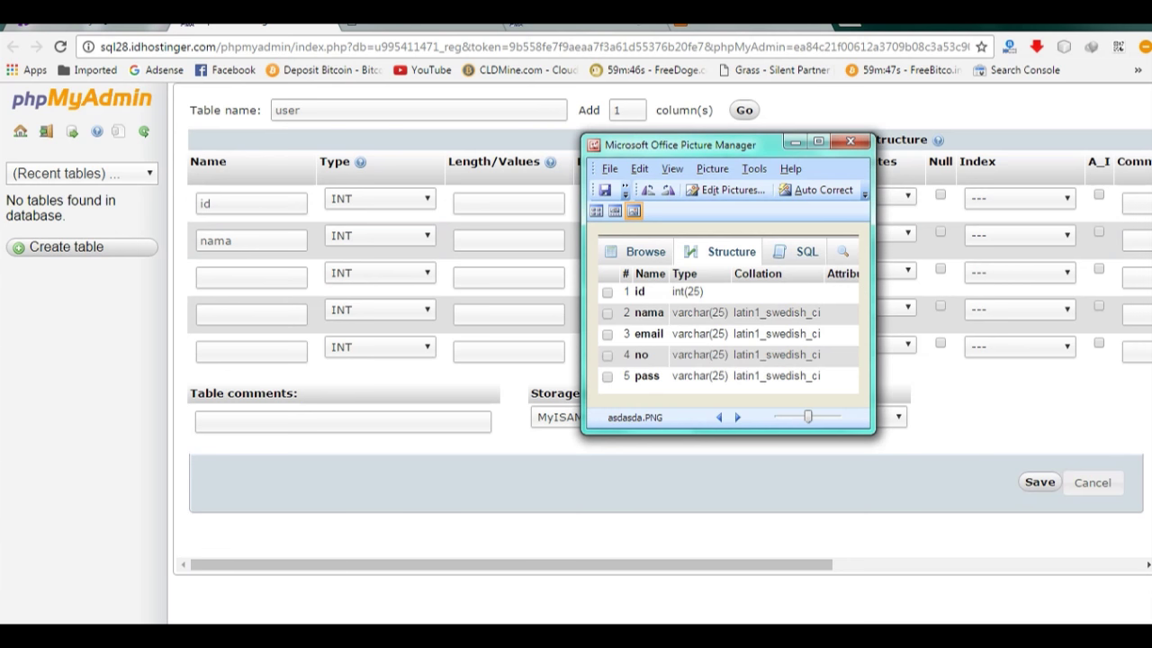
click(209, 272)
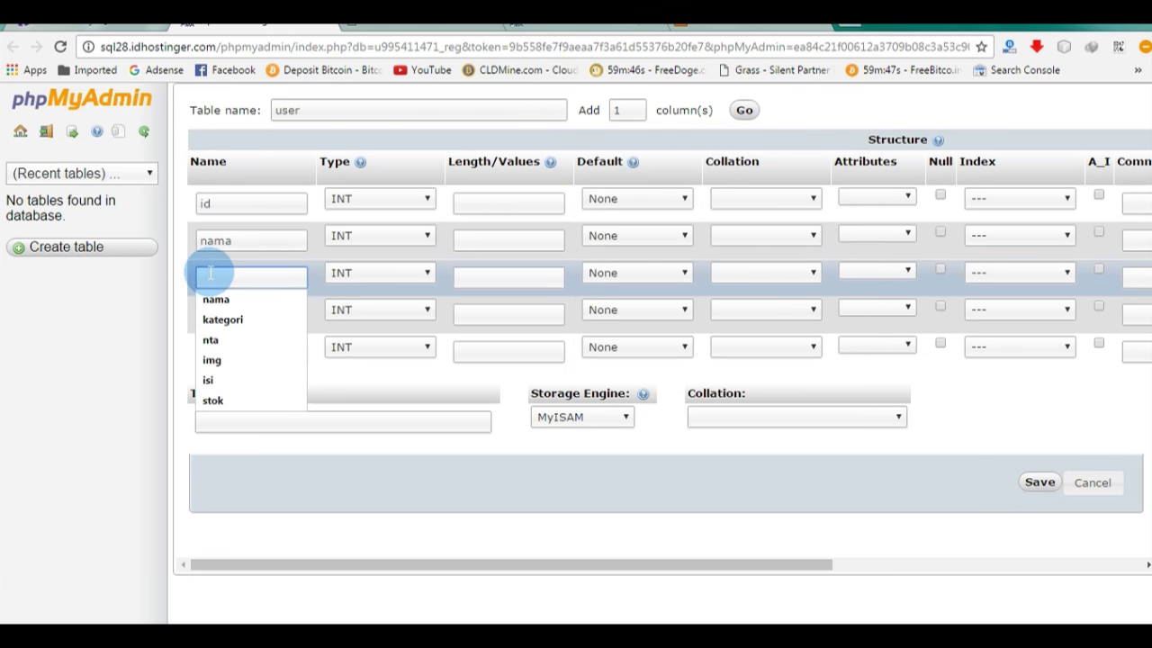
text(email)
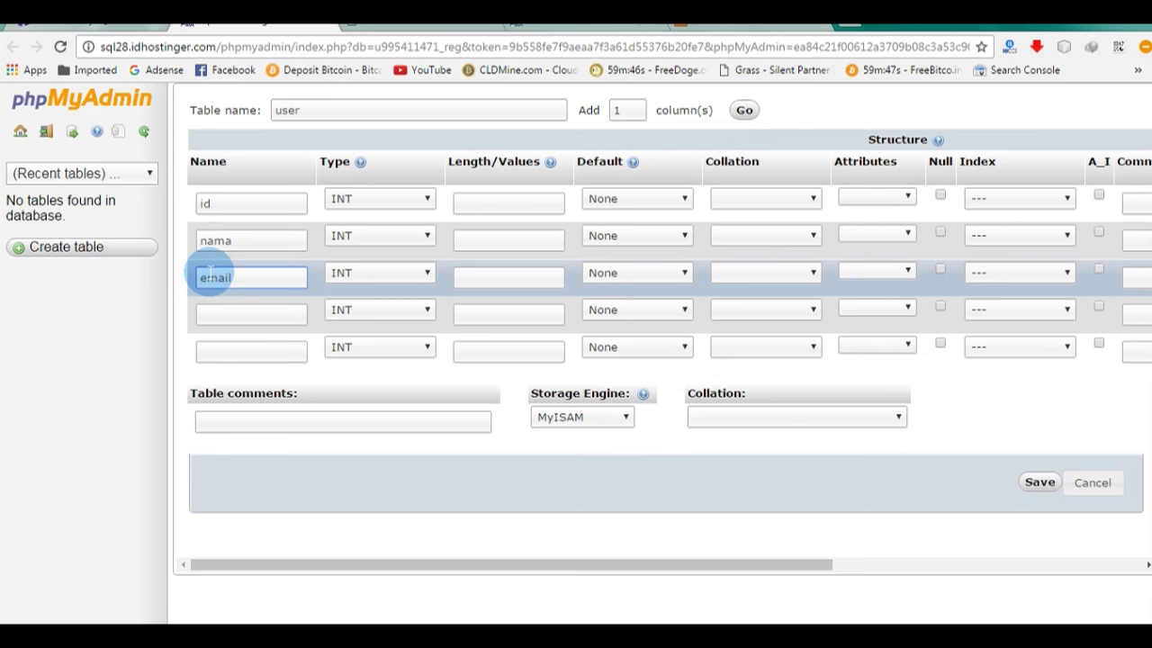
click(220, 307)
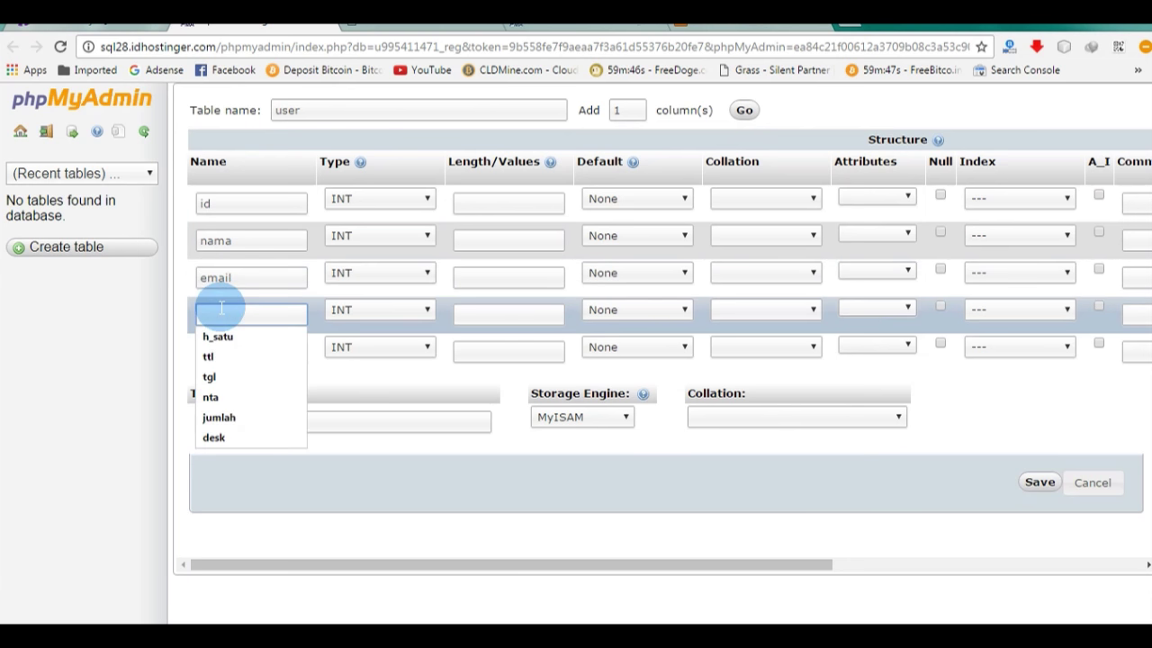
text(no)
click(248, 351)
text(pass)
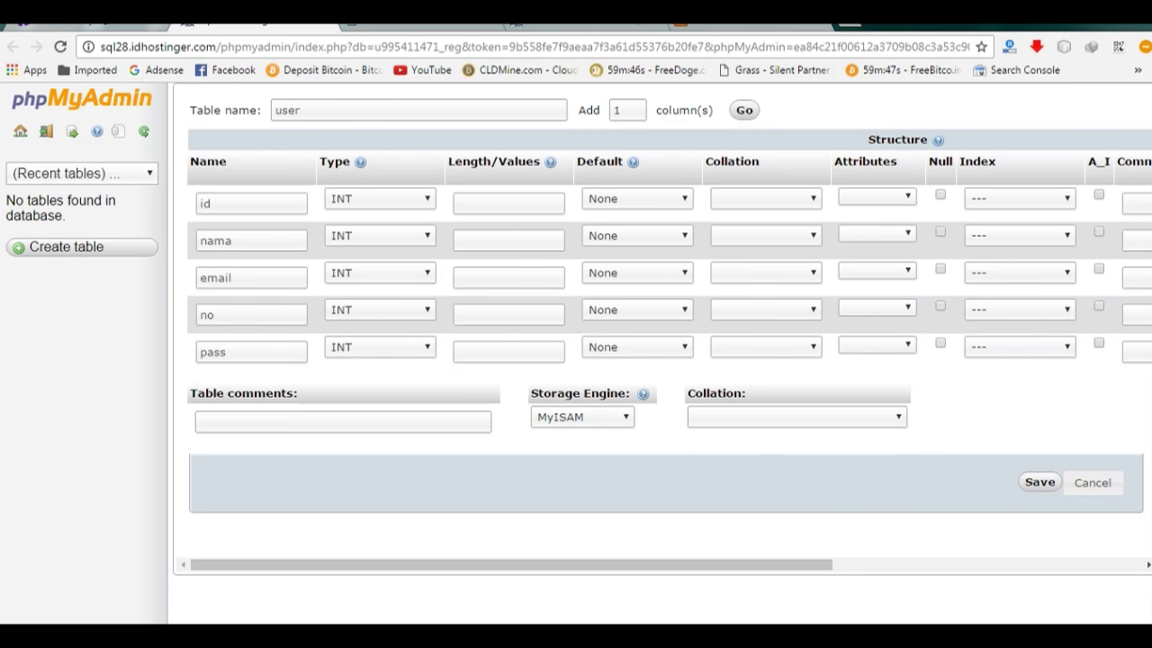
key(alt+Tab)
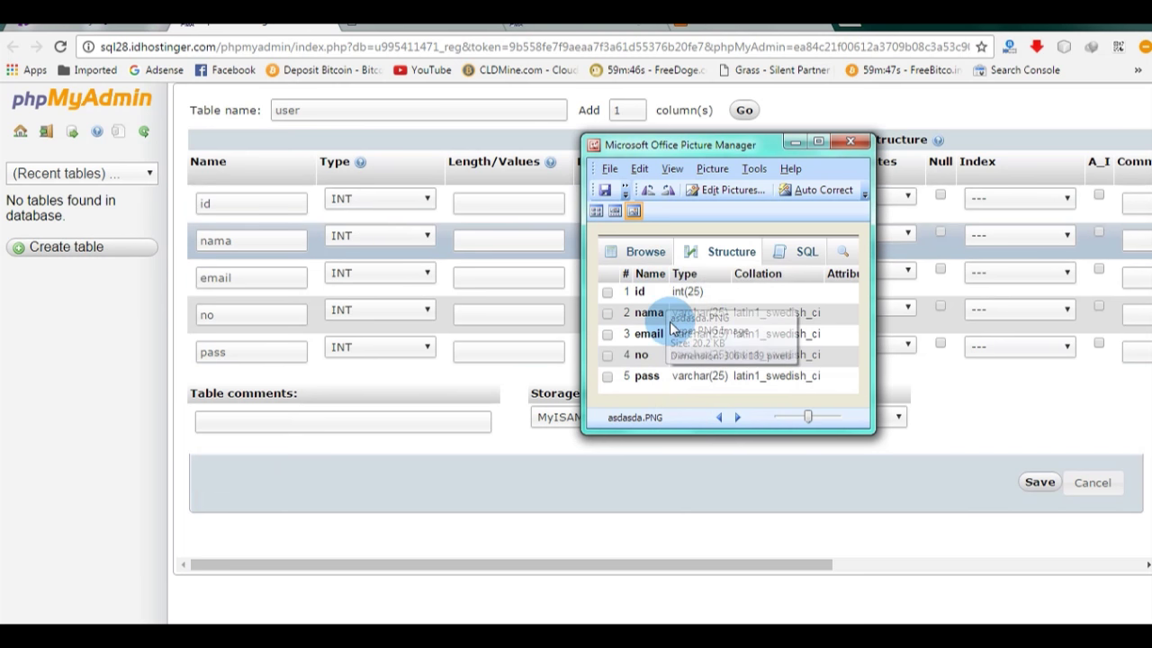
Step: Set the nama, email, no and pass columns to type VARCHAR
click(378, 234)
click(382, 269)
click(386, 271)
click(382, 306)
click(380, 309)
click(382, 343)
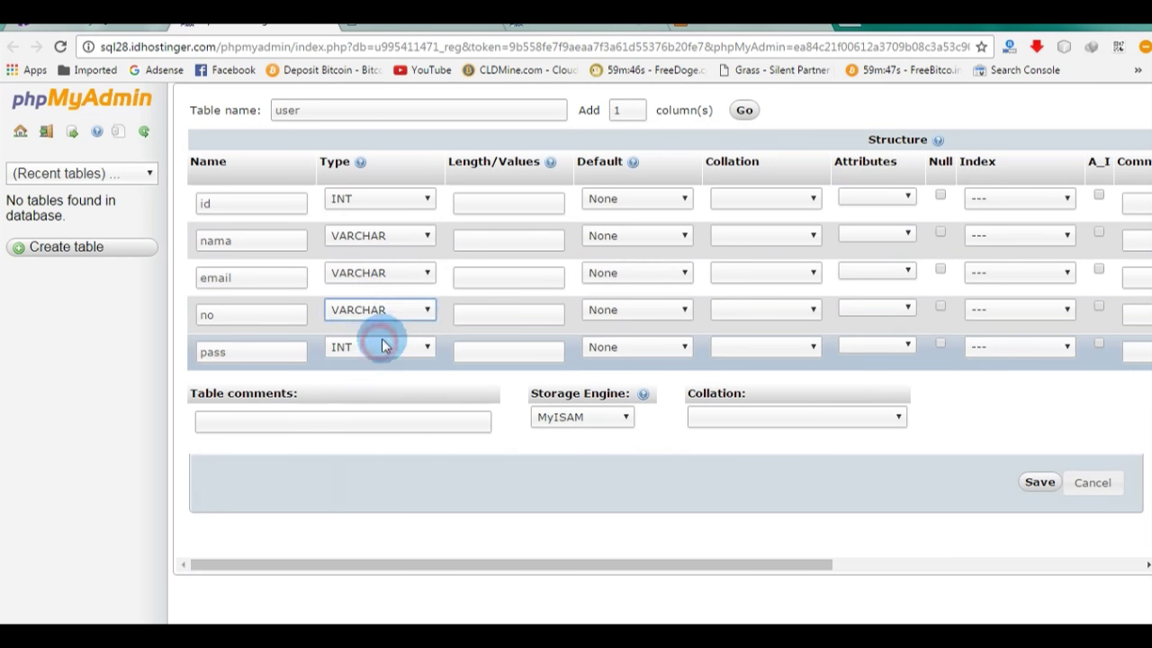
click(361, 71)
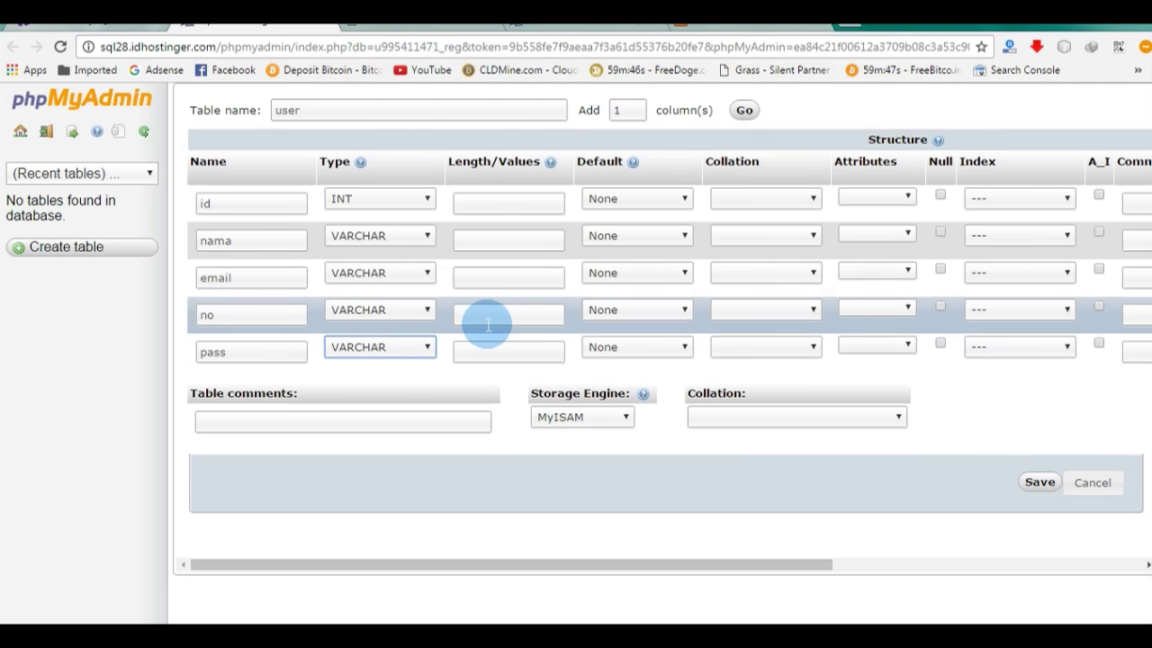
Step: Enter length 25 for all five columns: pass, no, email, nama and id
click(478, 351)
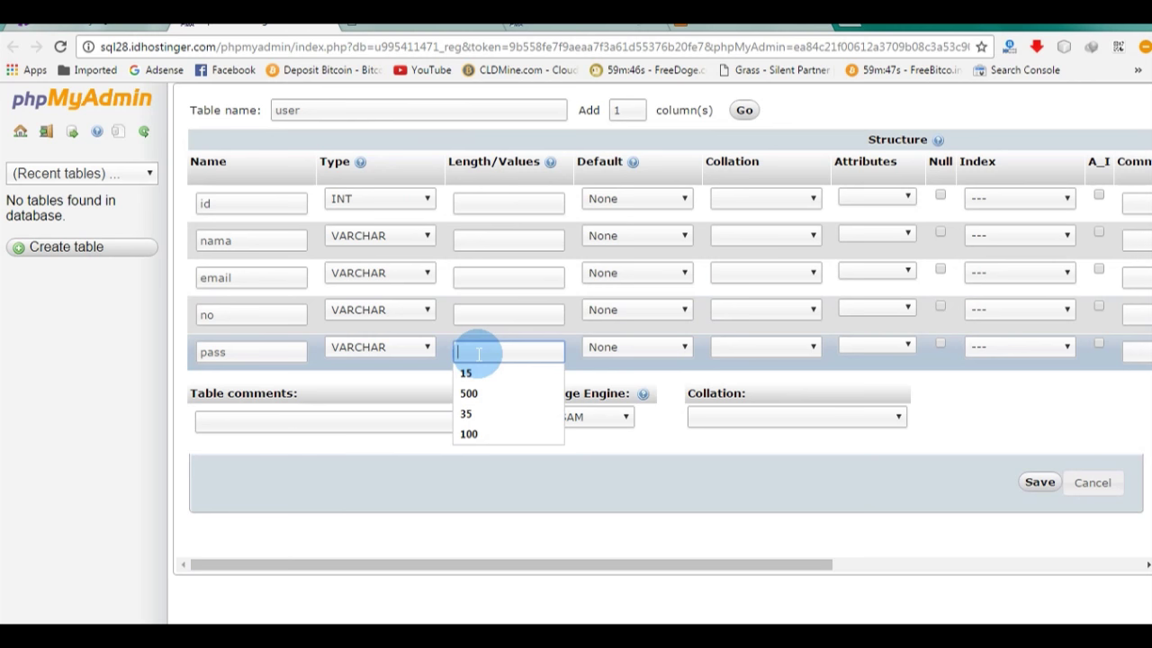
text(25)
click(480, 309)
text(25)
click(481, 270)
text(25)
click(481, 234)
text(25)
click(486, 207)
text(25)
click(579, 516)
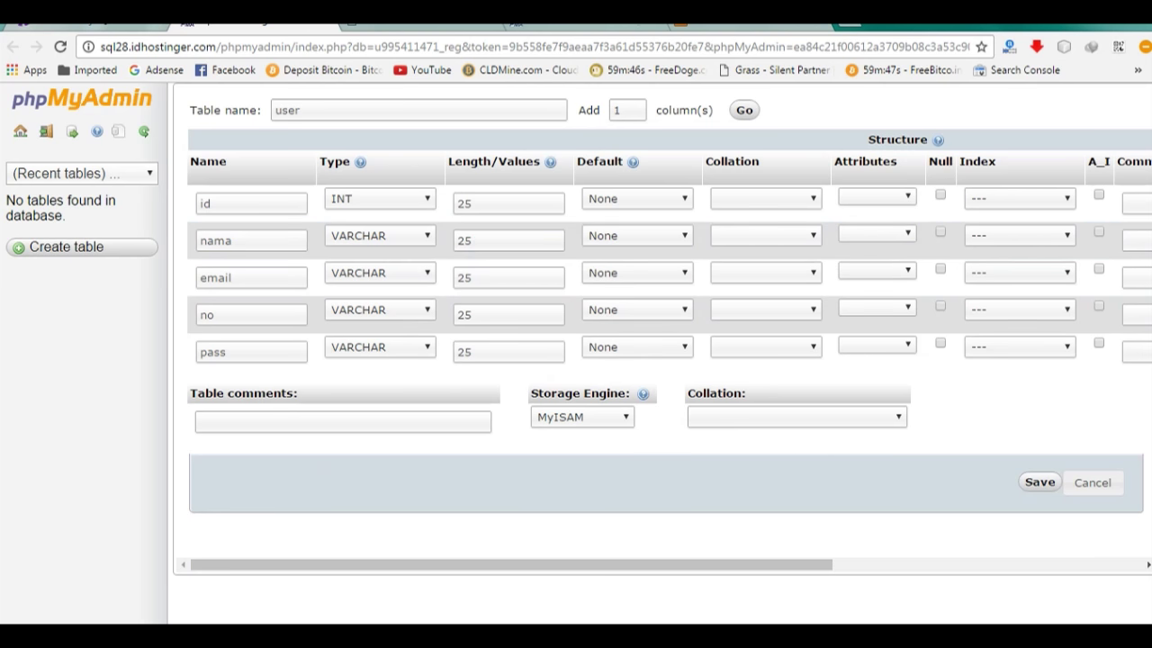
Step: Make id an auto-increment PRIMARY key and save the user table
key(alt+Tab)
mouse_move(871, 211)
mouse_down()
mouse_move(966, 203)
mouse_move(877, 203)
mouse_up()
click(818, 141)
drag(681, 566, 806, 565)
click(935, 194)
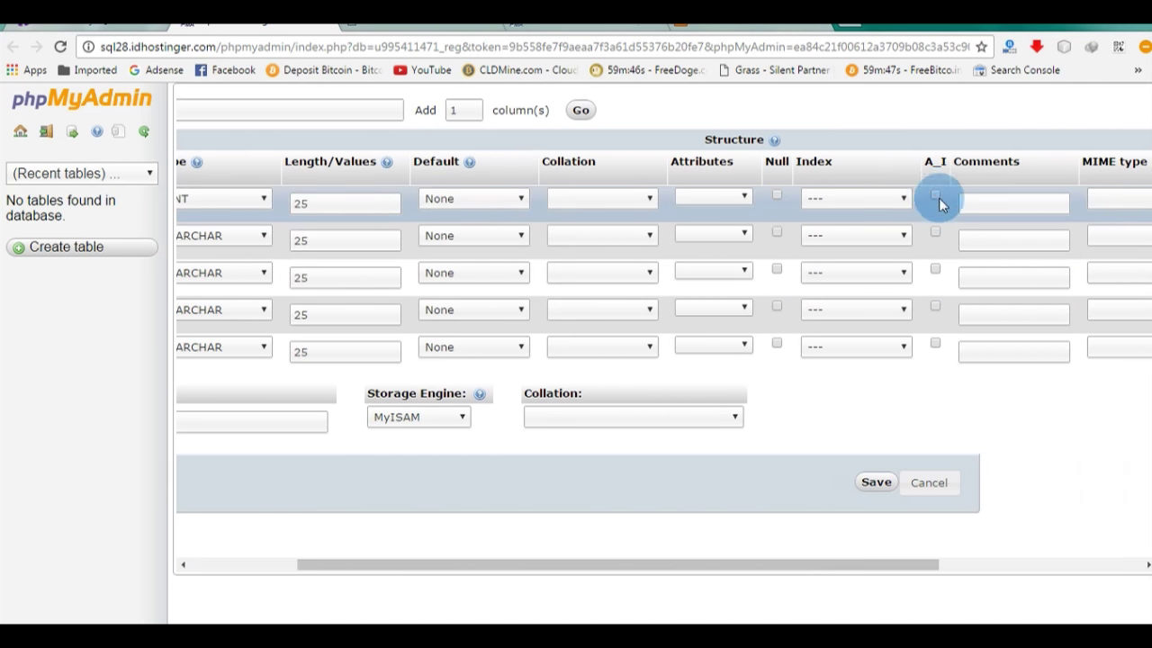
click(907, 198)
click(866, 196)
click(867, 196)
click(855, 233)
drag(737, 566, 560, 564)
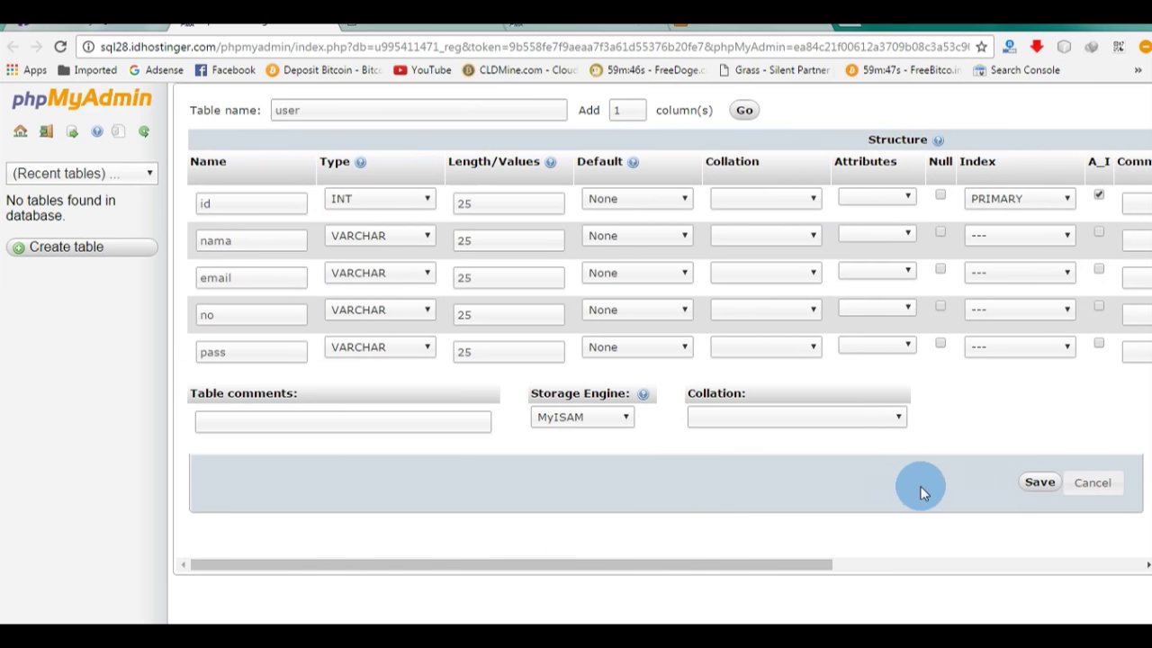
click(1033, 485)
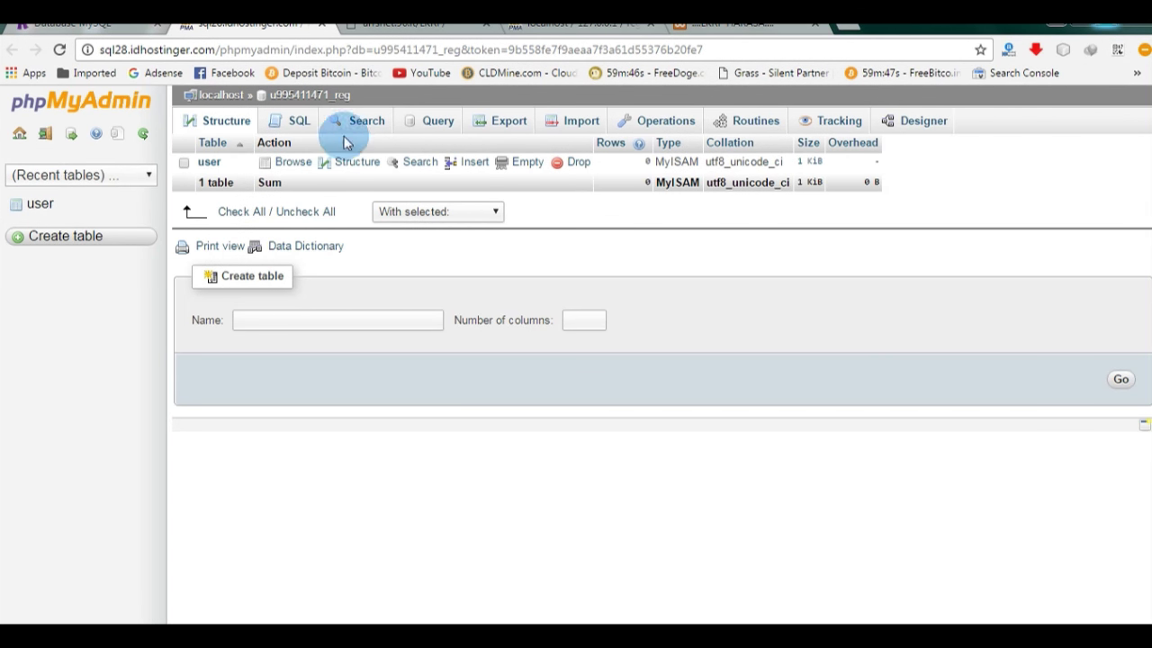
Step: Check the user table's structure against the reference screenshot, then open its Insert form
click(208, 162)
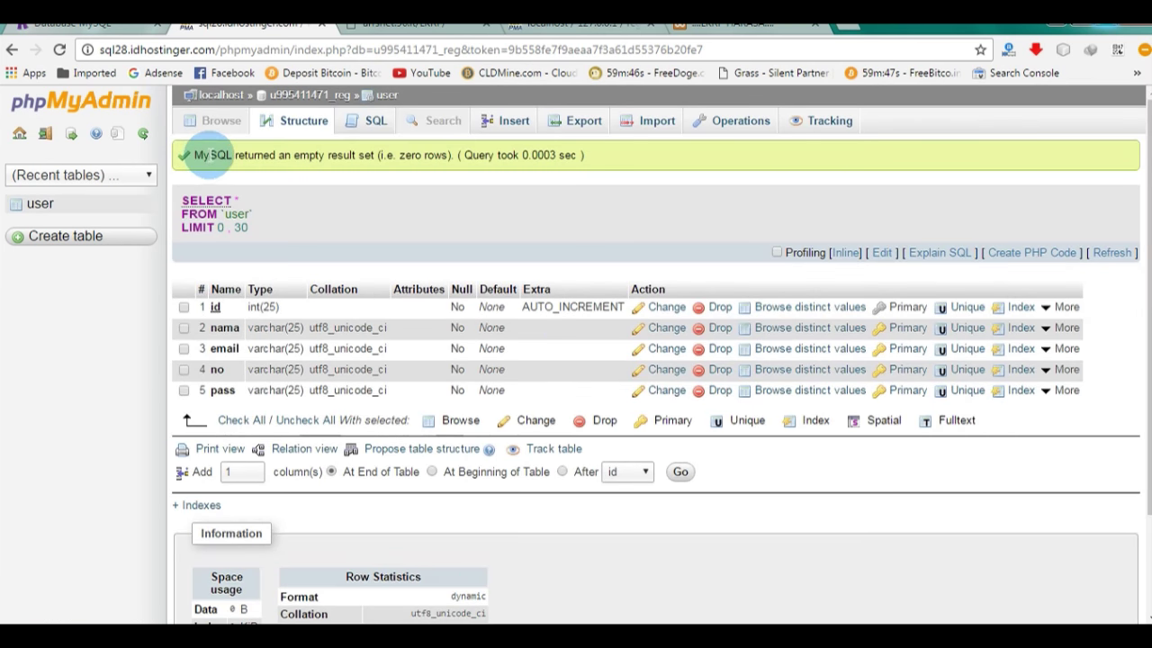
key(alt+Tab)
drag(769, 149, 564, 172)
click(245, 151)
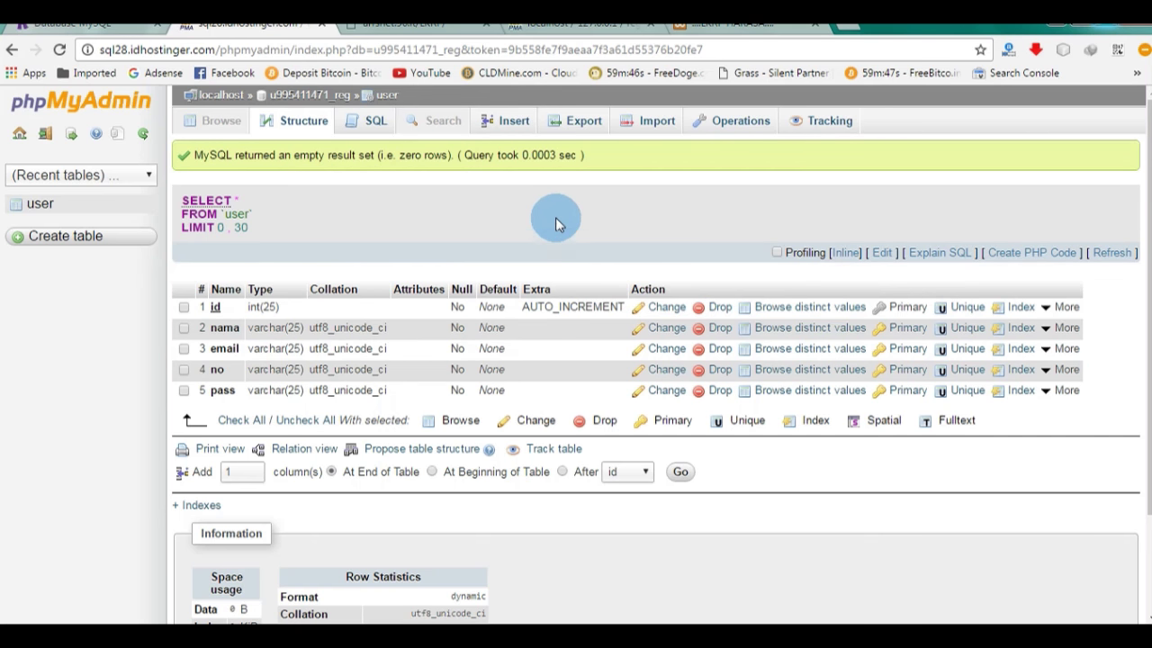
click(511, 124)
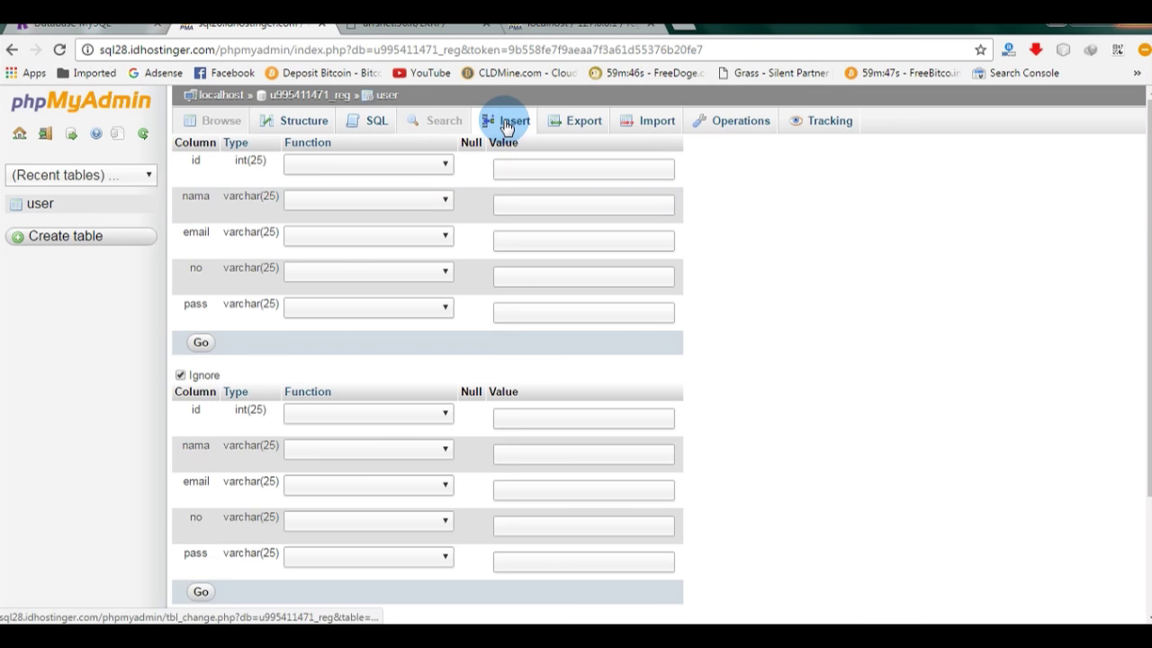
Step: Reload the live arrsnet.96.lt/LKRP site to see the root access-denied error, then go to the Connections folder
click(424, 31)
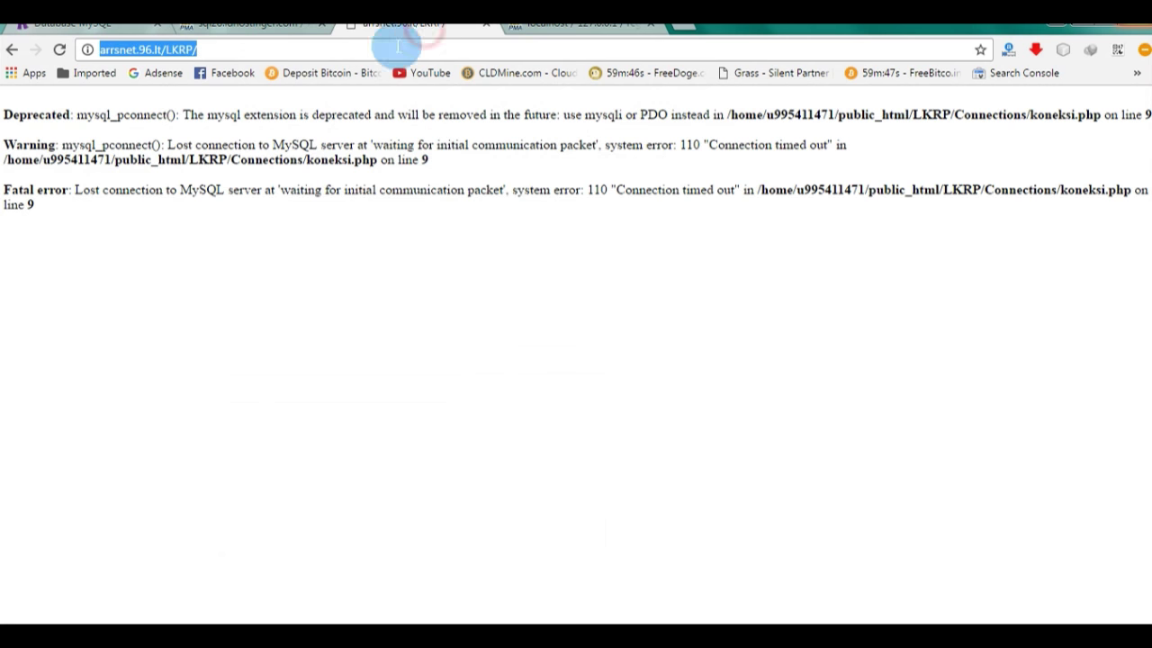
key(Return)
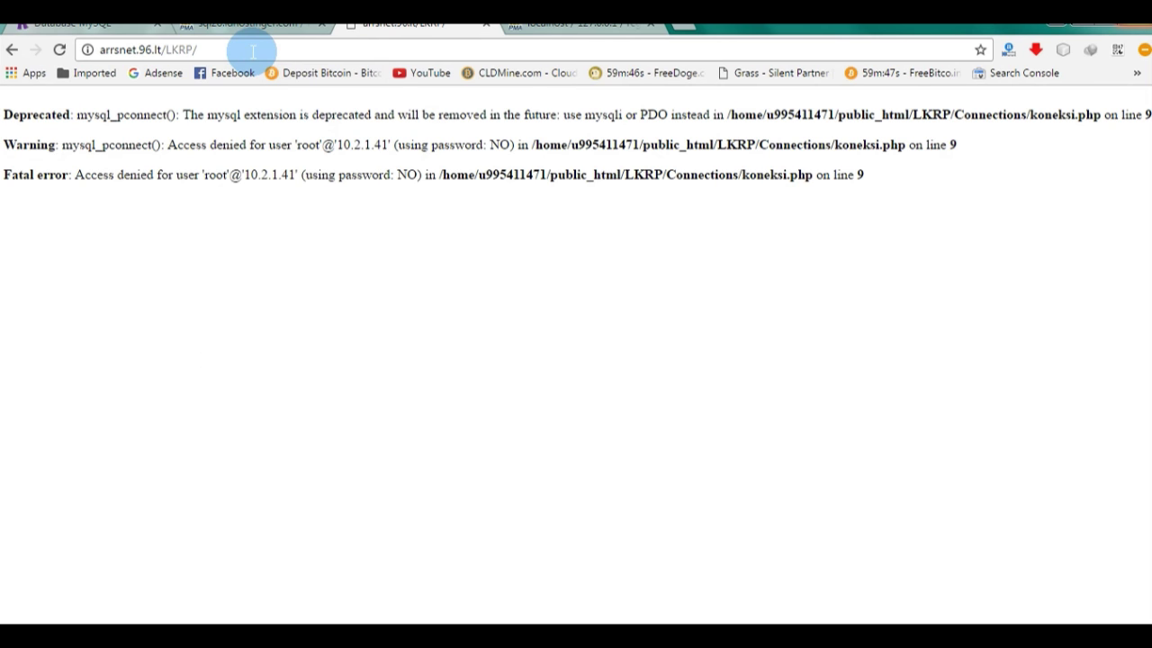
key(alt+Tab)
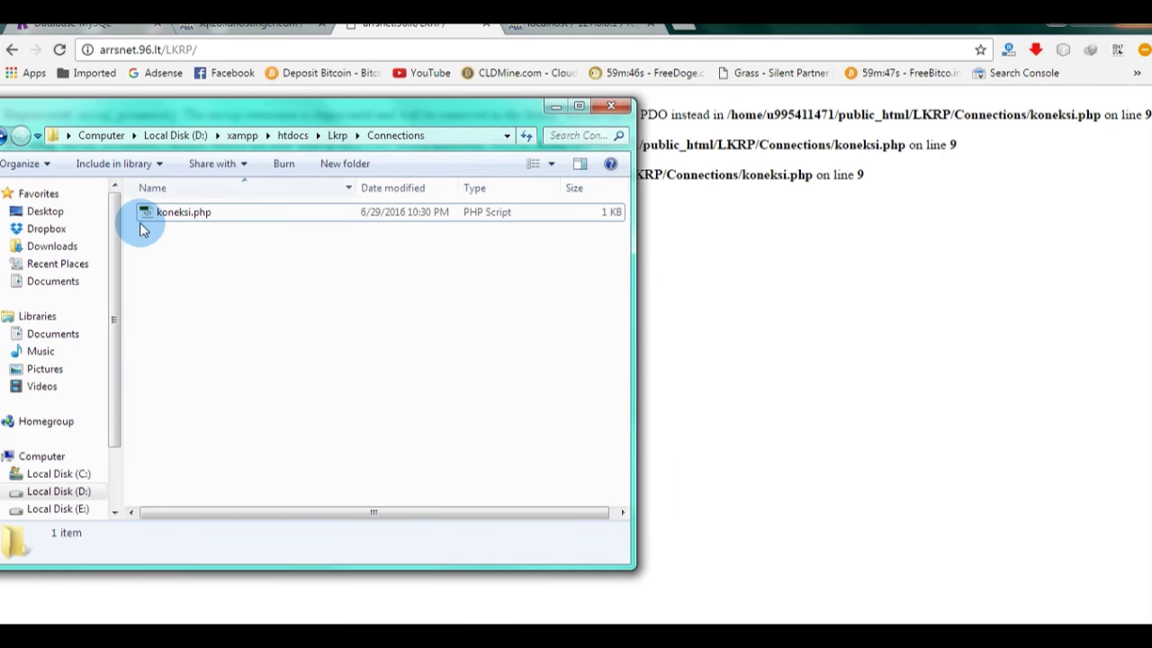
Step: Open koneksi.php in Notepad++ via 'Edit with Notepad++' and minimize the Connections folder
click(154, 214)
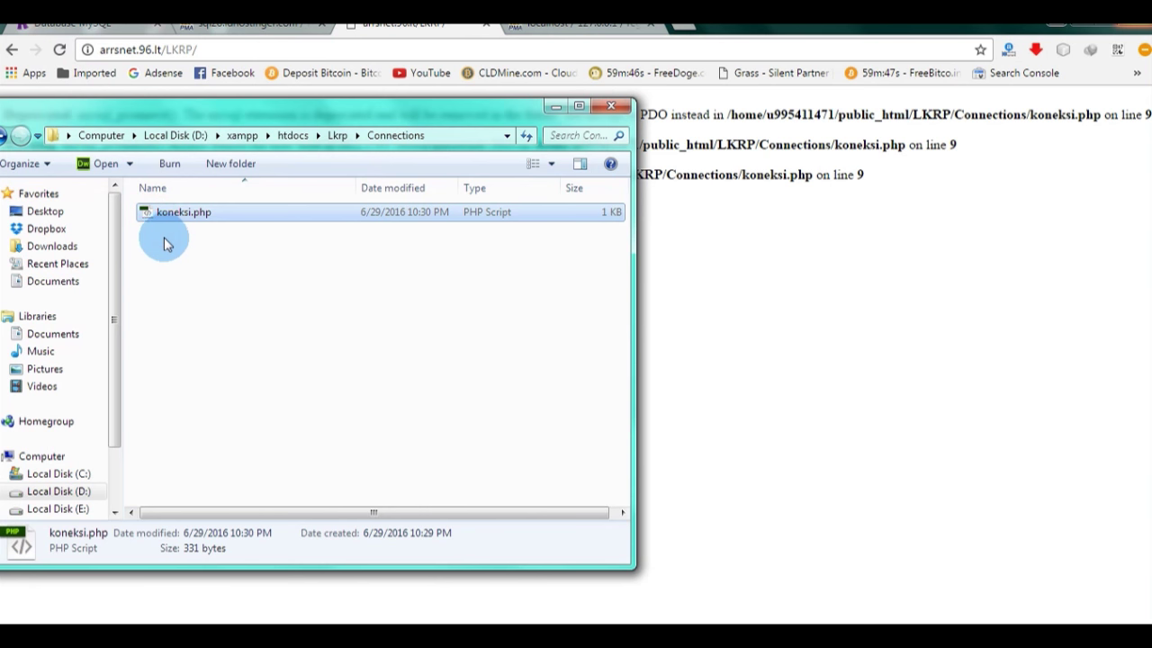
double_click(182, 214)
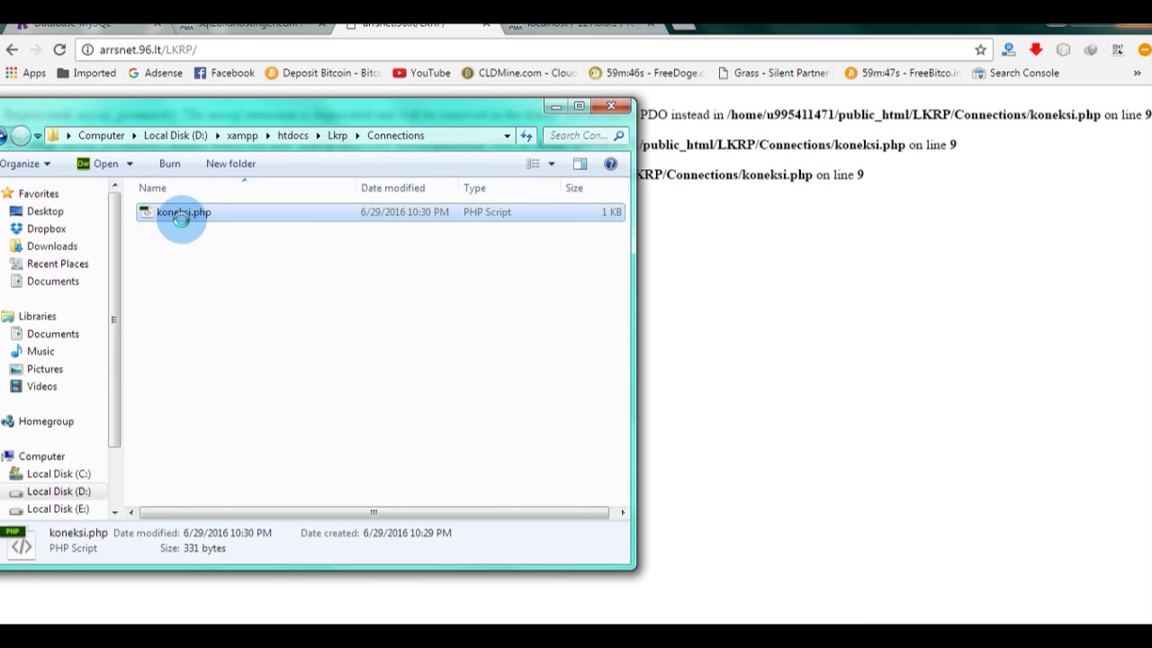
right_click(188, 211)
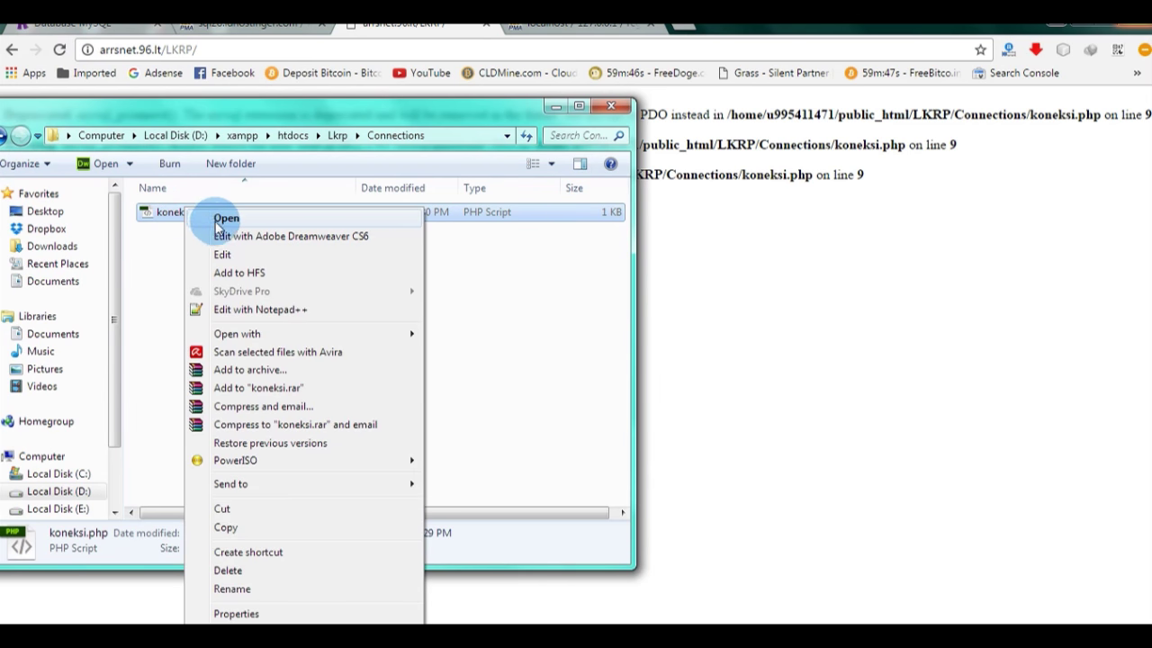
click(268, 309)
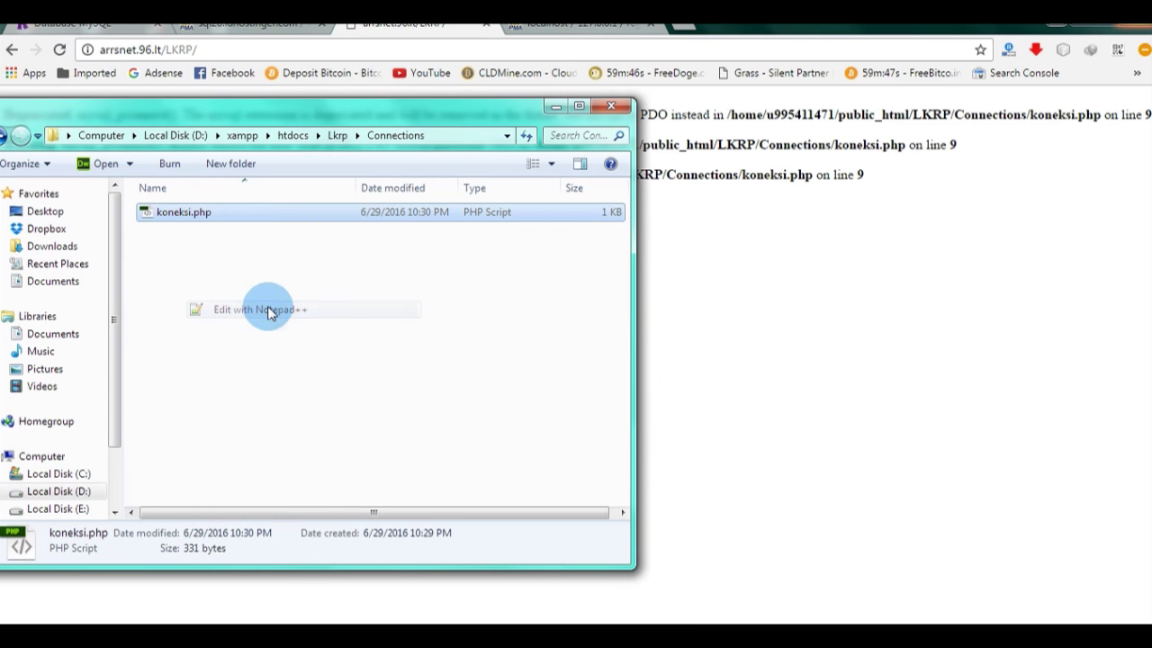
click(555, 107)
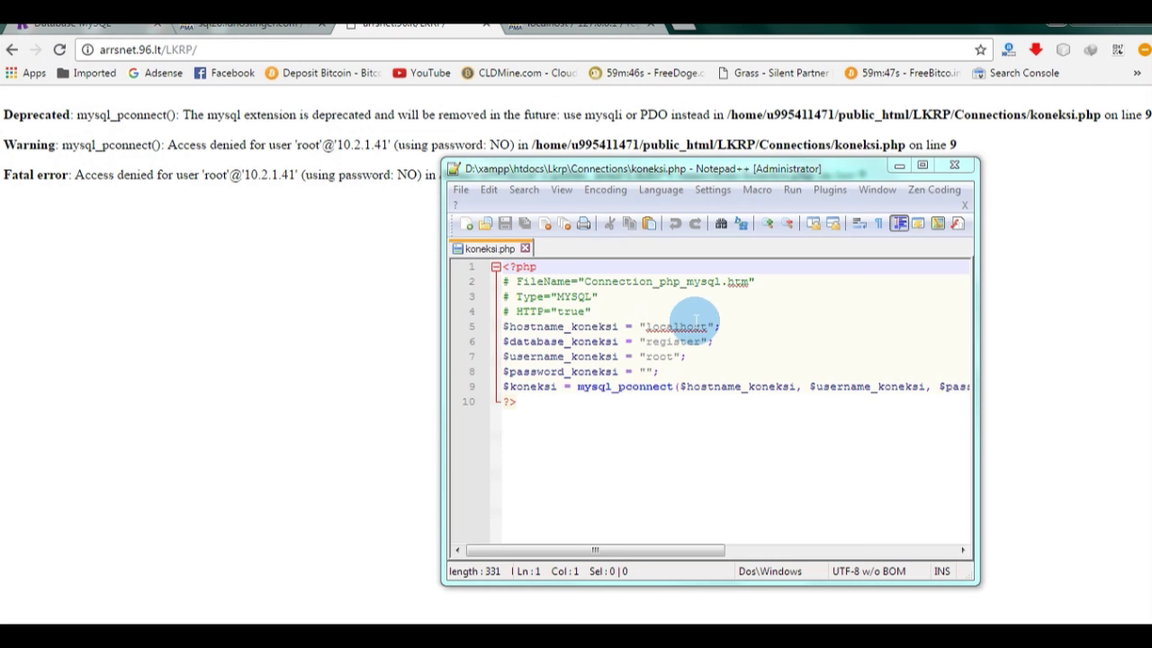
Step: Replace localhost on line 5 with the Hostinger host mysql.idhostinger.com
click(672, 325)
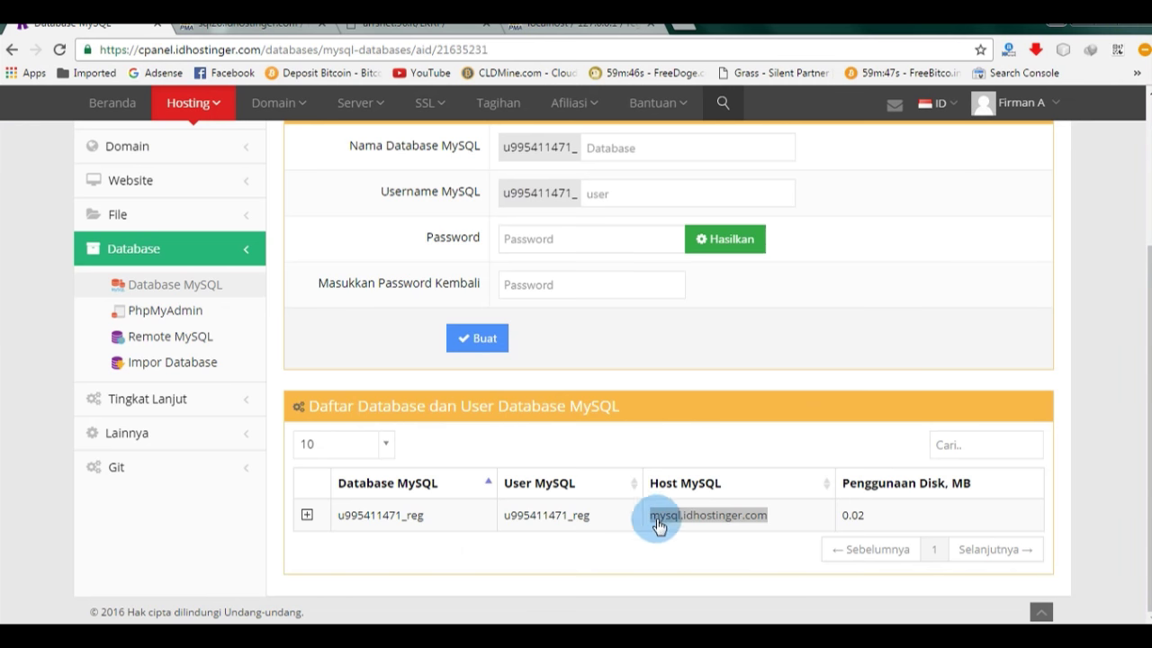
click(709, 552)
click(689, 512)
scroll(682, 486, down, 2)
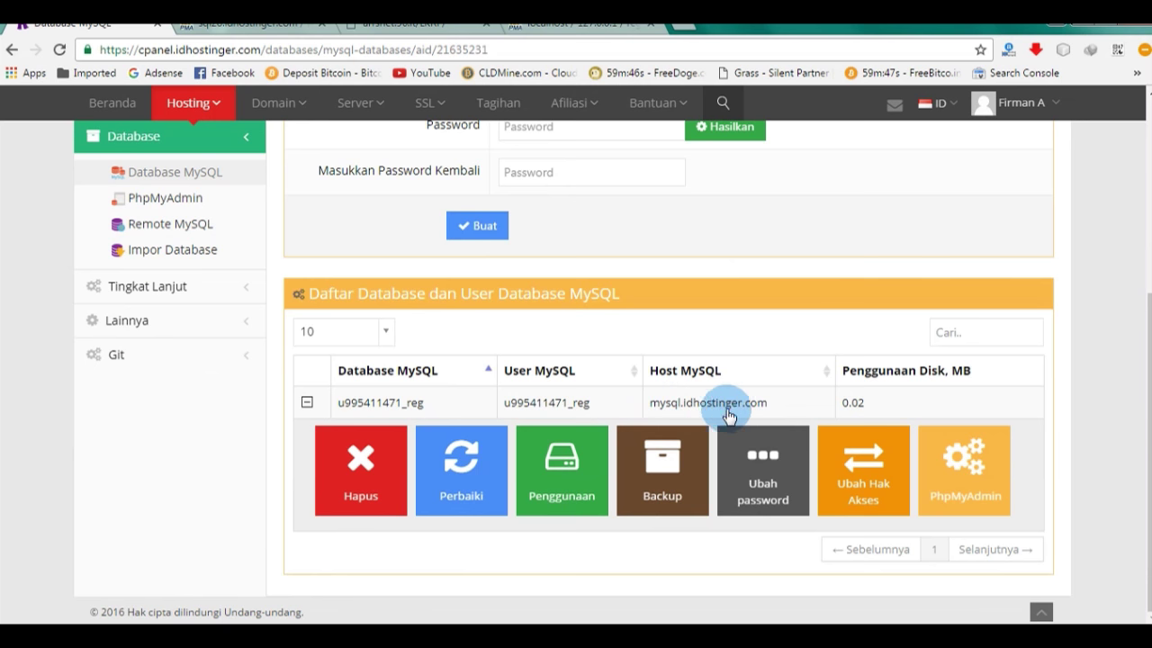
key(alt+Tab)
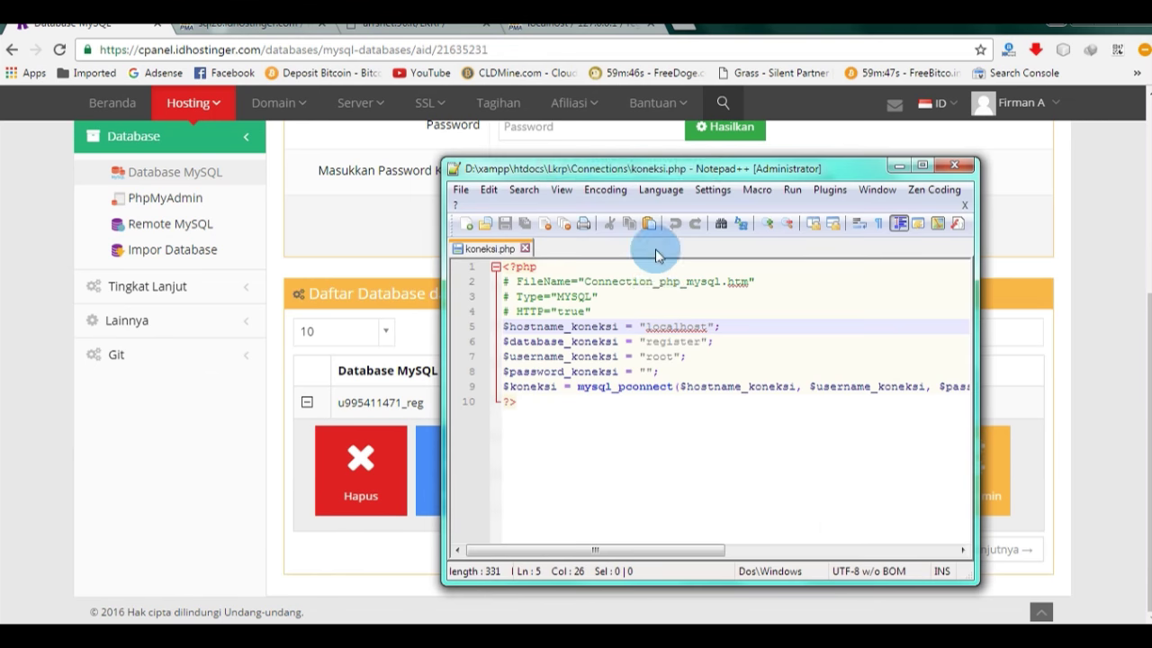
drag(651, 326, 705, 324)
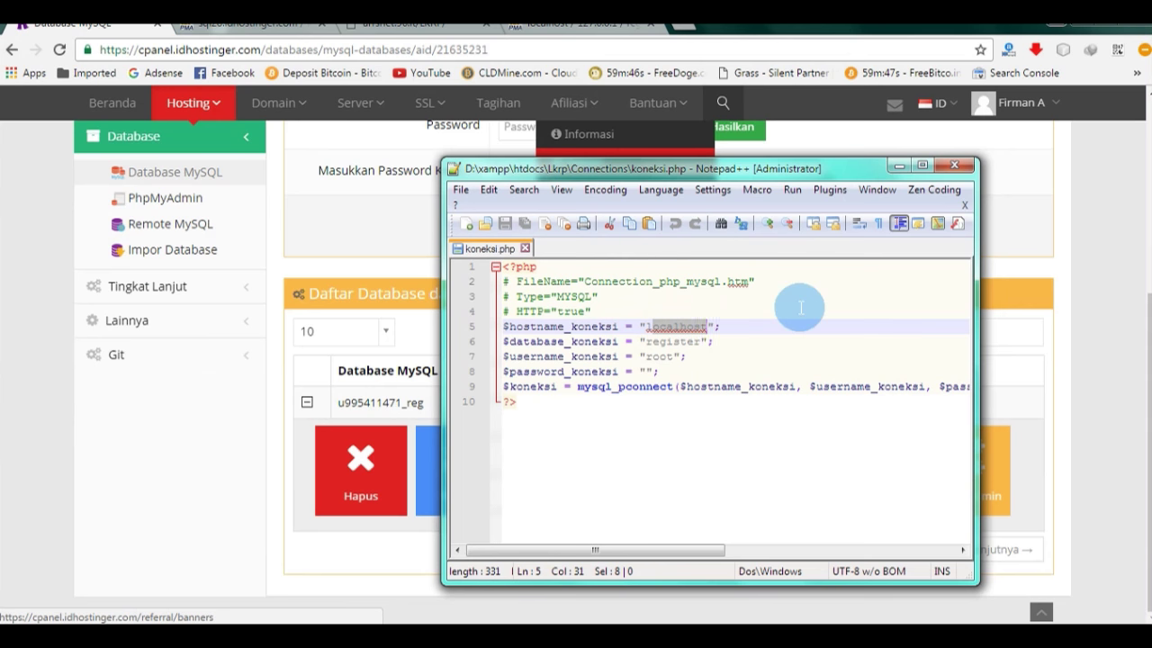
key(BackSpace)
text(mysql.idhostinger.com)
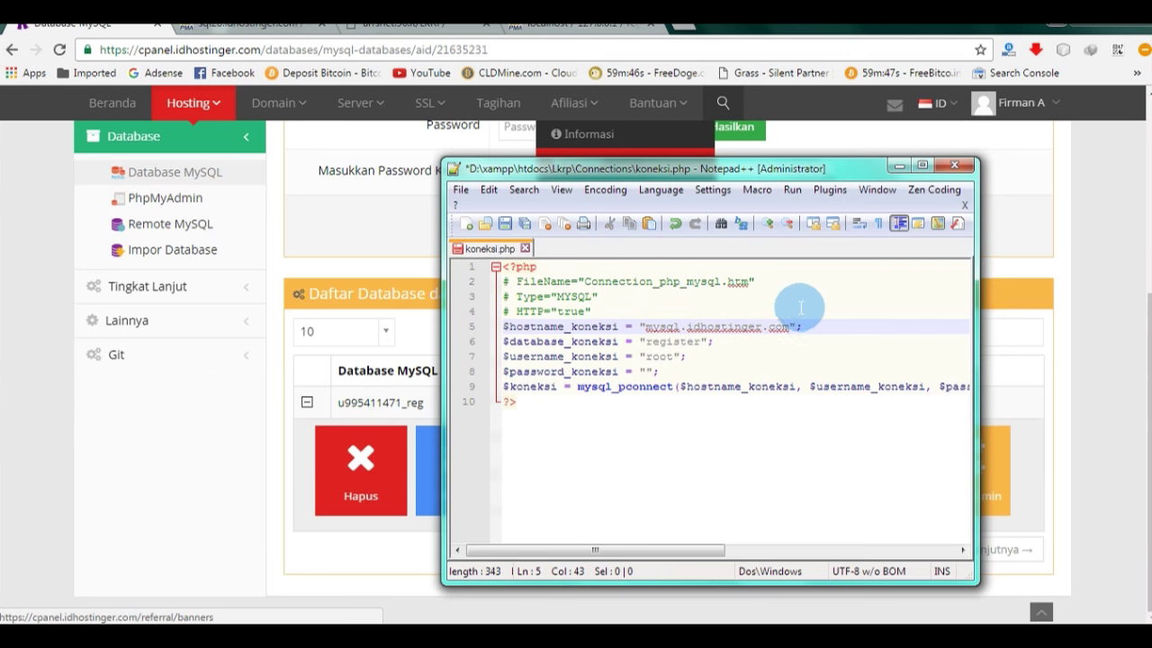
Step: Replace register and root with the Hostinger database name and username
drag(425, 402, 311, 403)
key(ctrl+c)
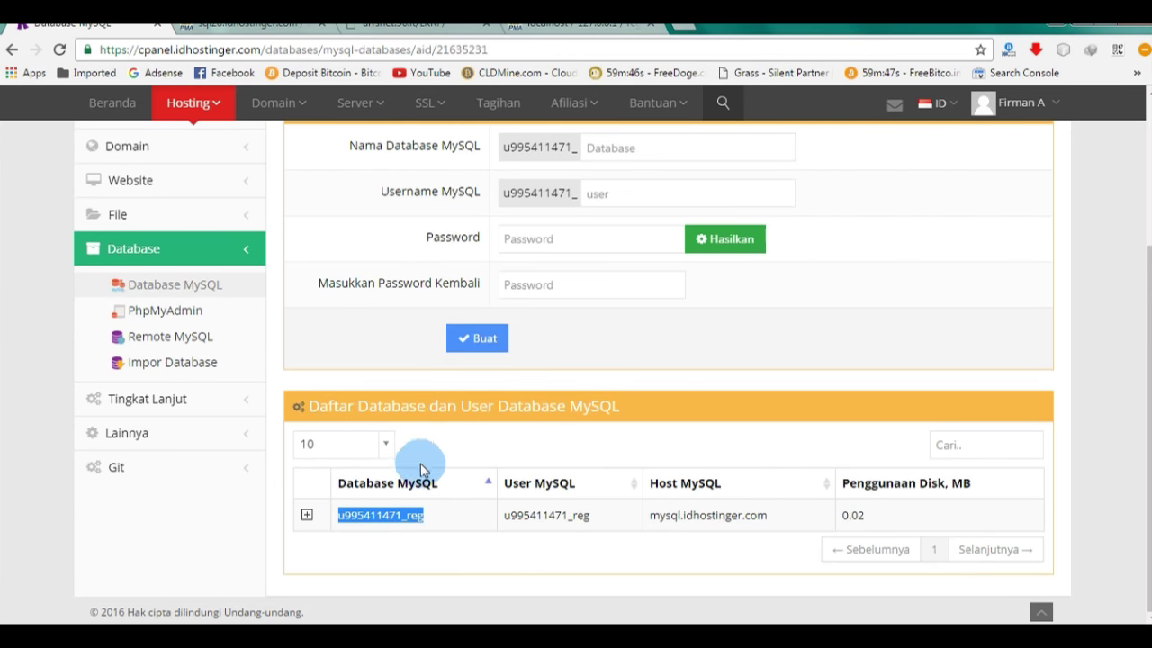
key(alt+Tab)
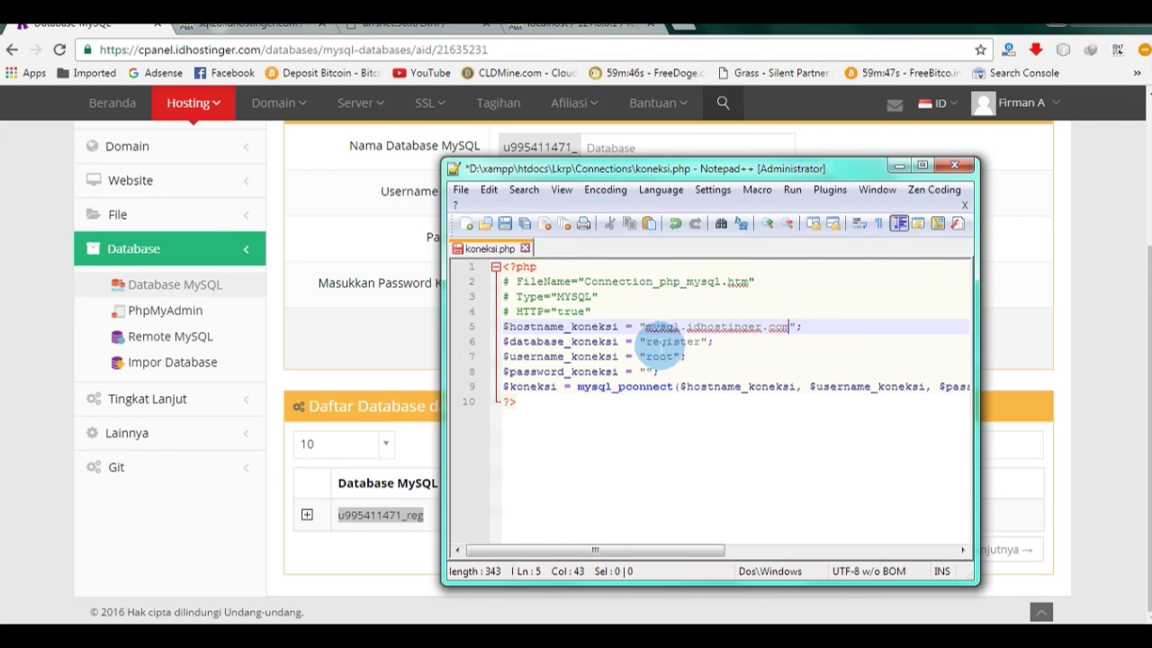
double_click(668, 342)
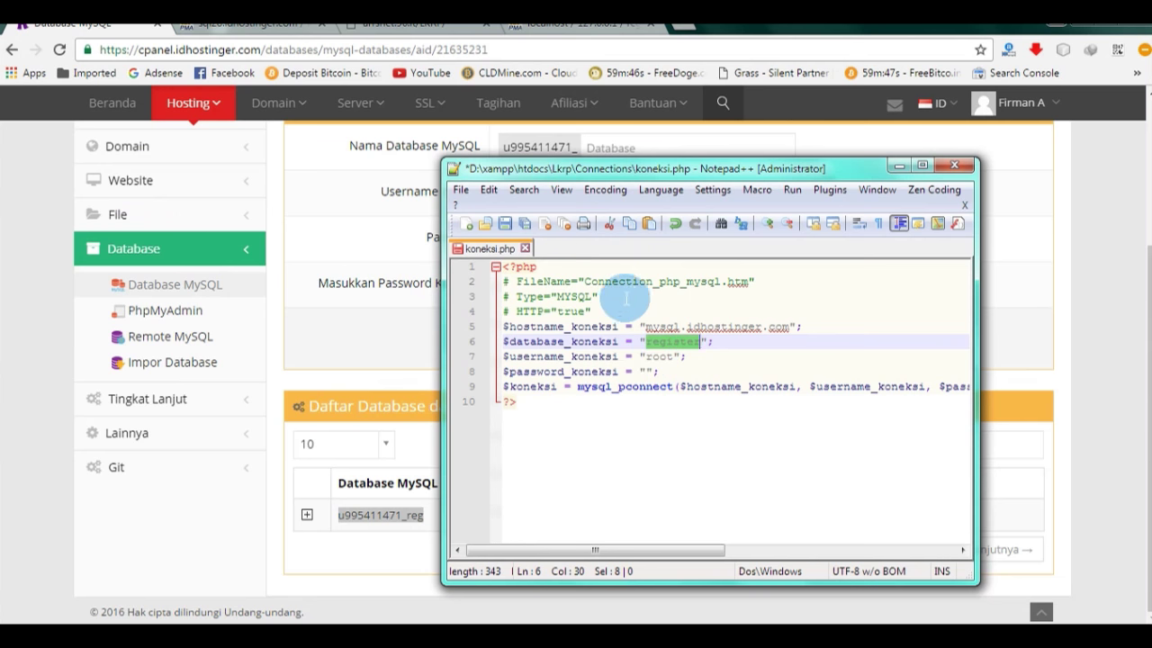
key(ctrl+v)
drag(683, 169, 904, 195)
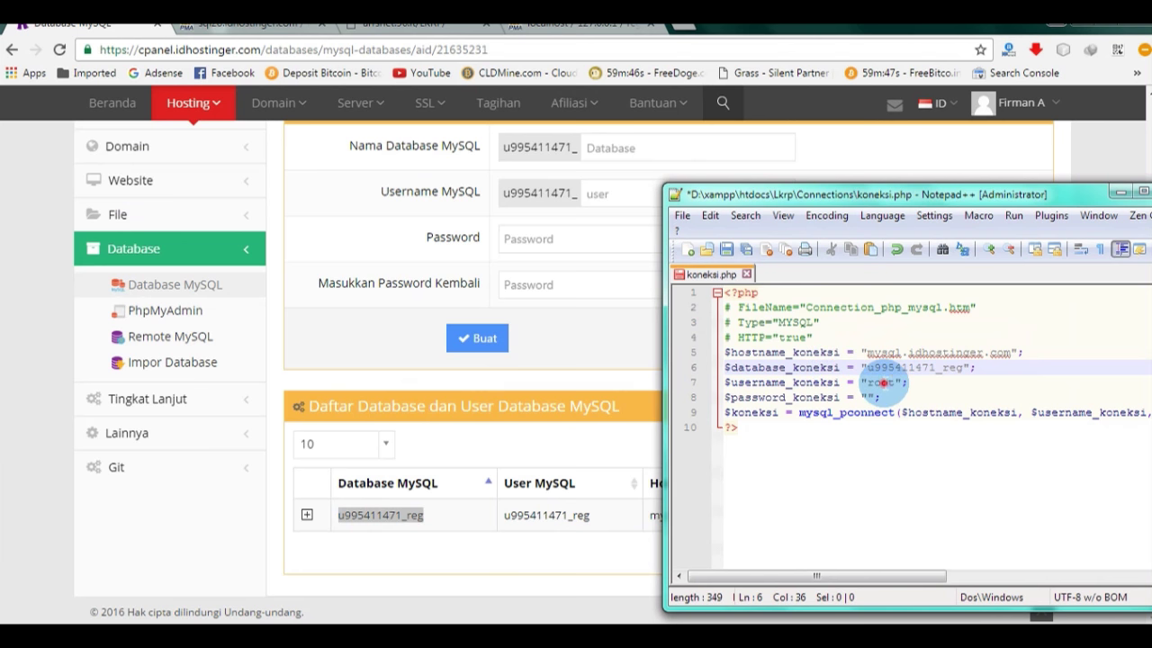
double_click(882, 383)
key(ctrl+v)
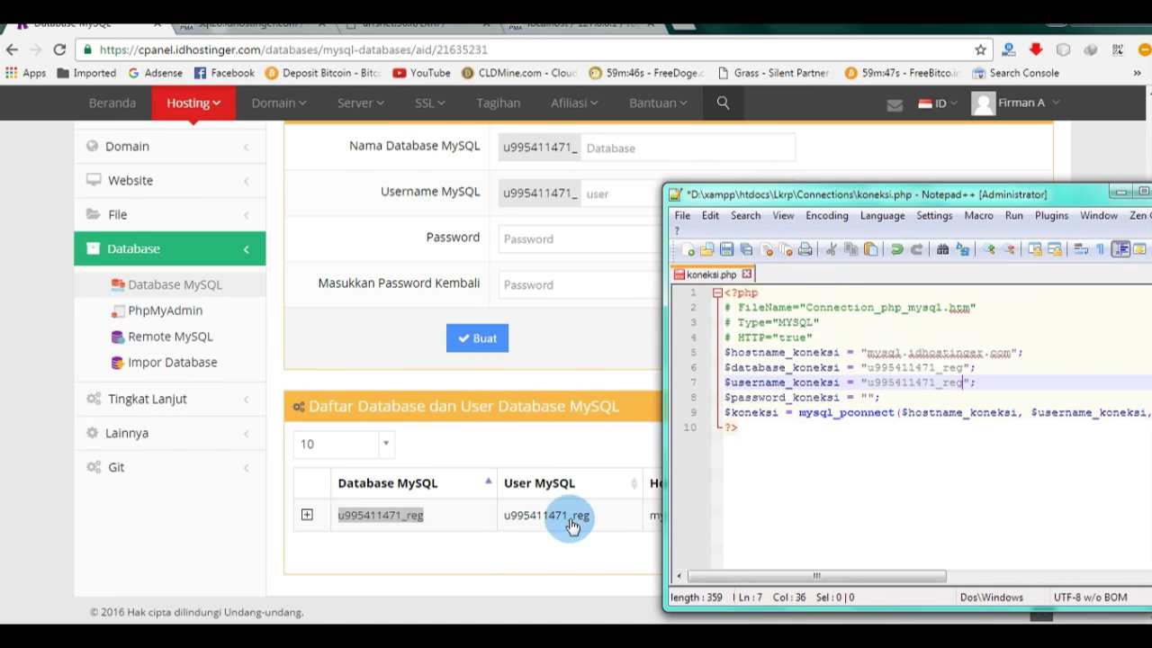
Step: Type the database password between the empty password quotes
drag(953, 195, 544, 144)
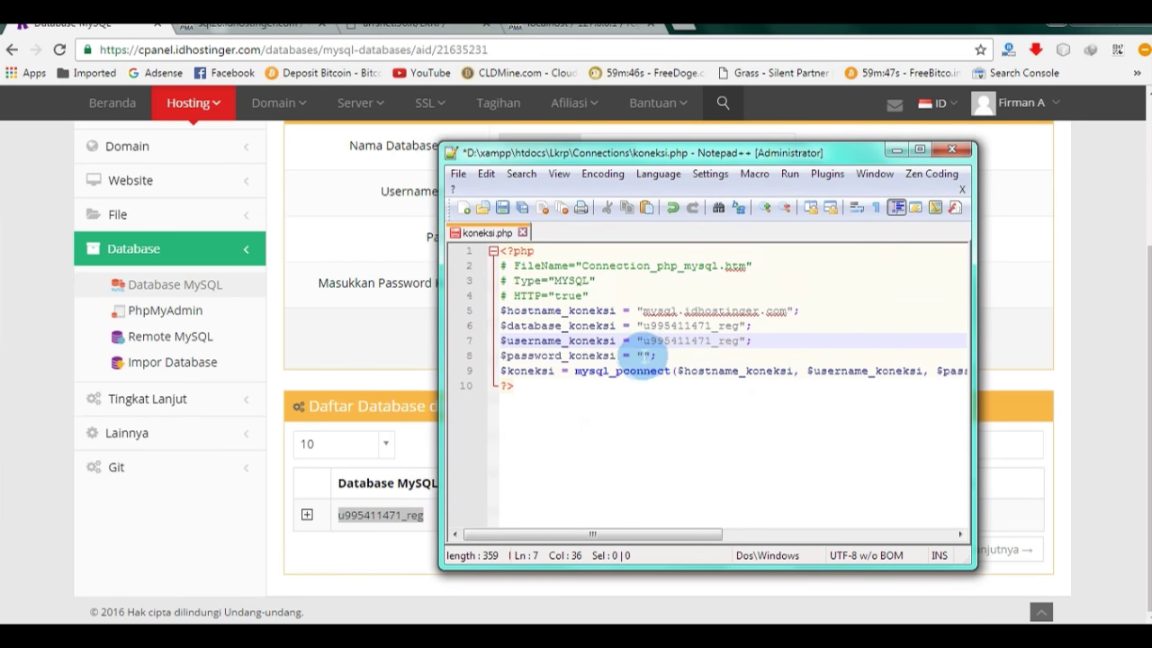
click(644, 356)
text(123)
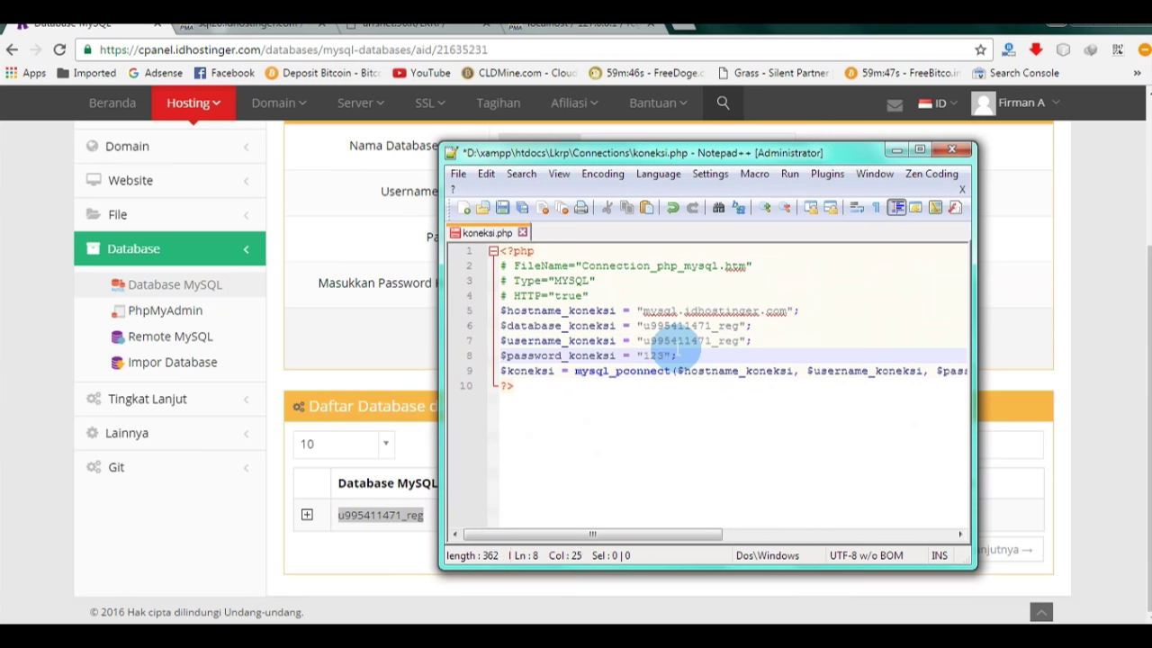
text(45678)
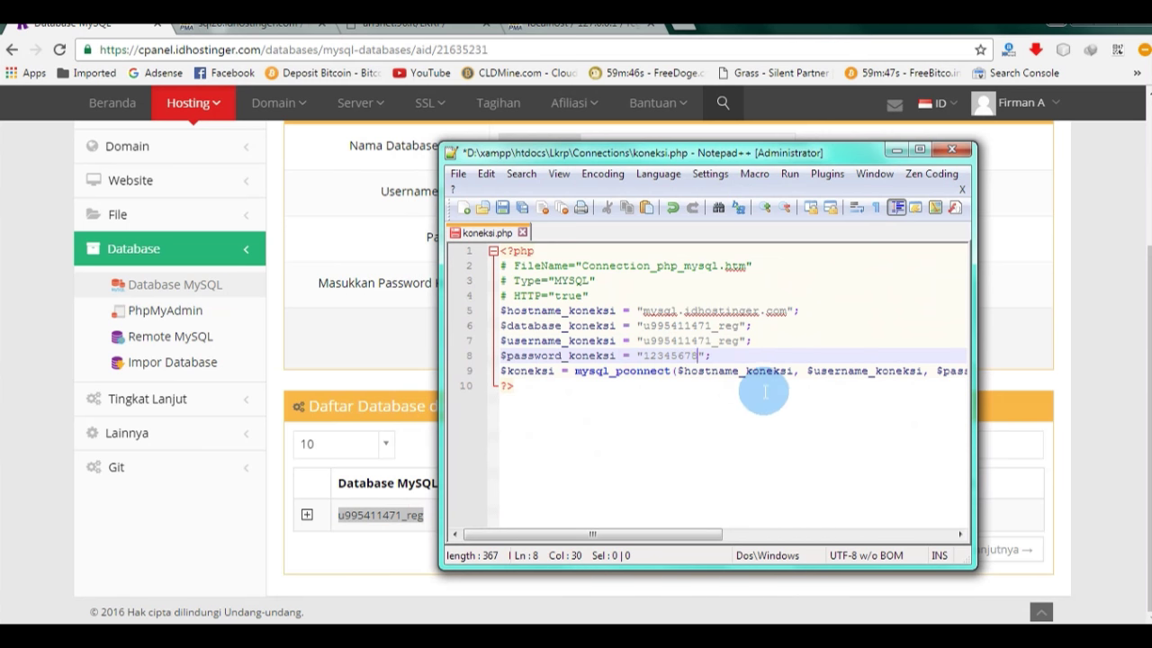
Step: Save the edited file over the existing koneksi.php and close Notepad++
click(459, 174)
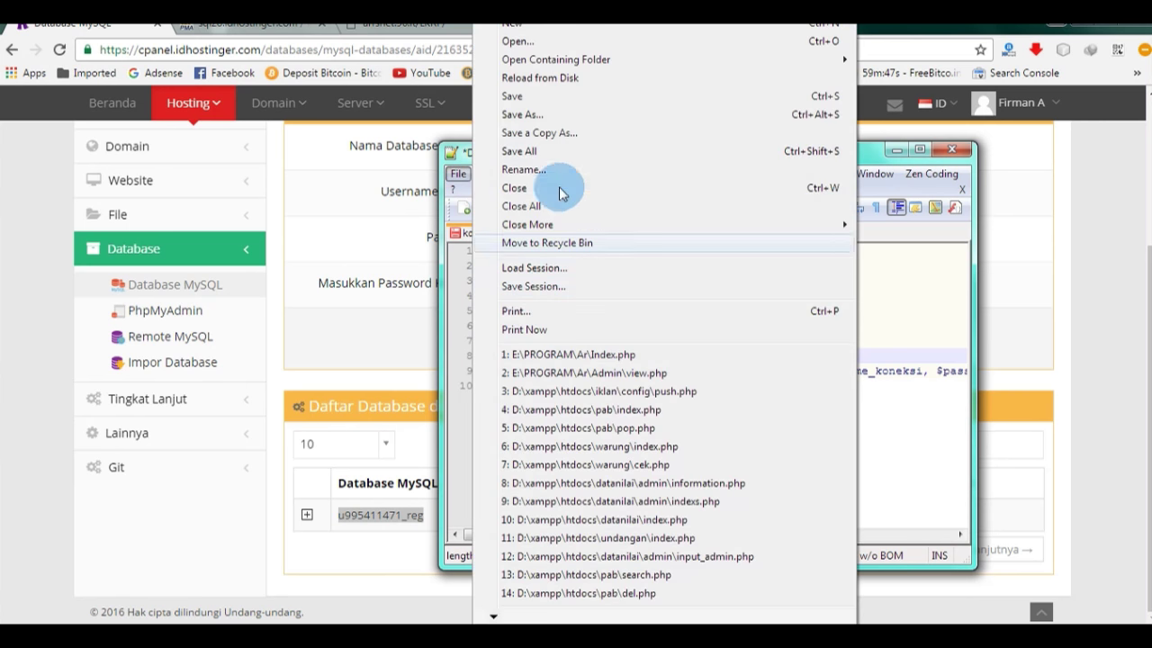
click(531, 114)
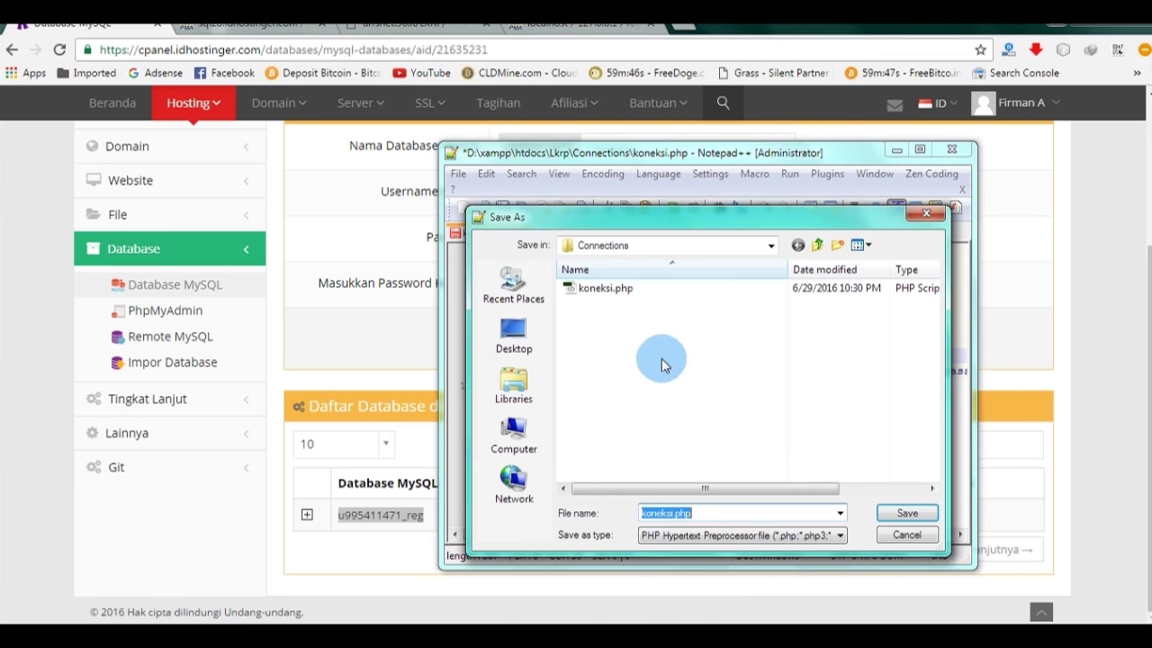
click(640, 457)
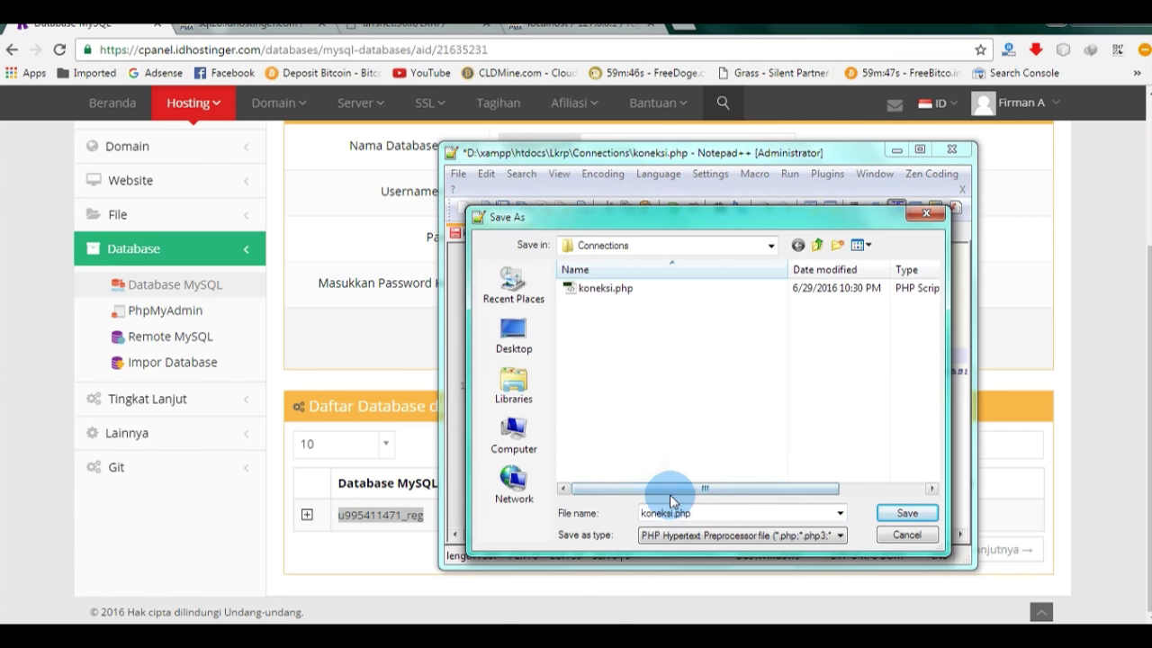
click(608, 288)
right_click(610, 288)
click(586, 324)
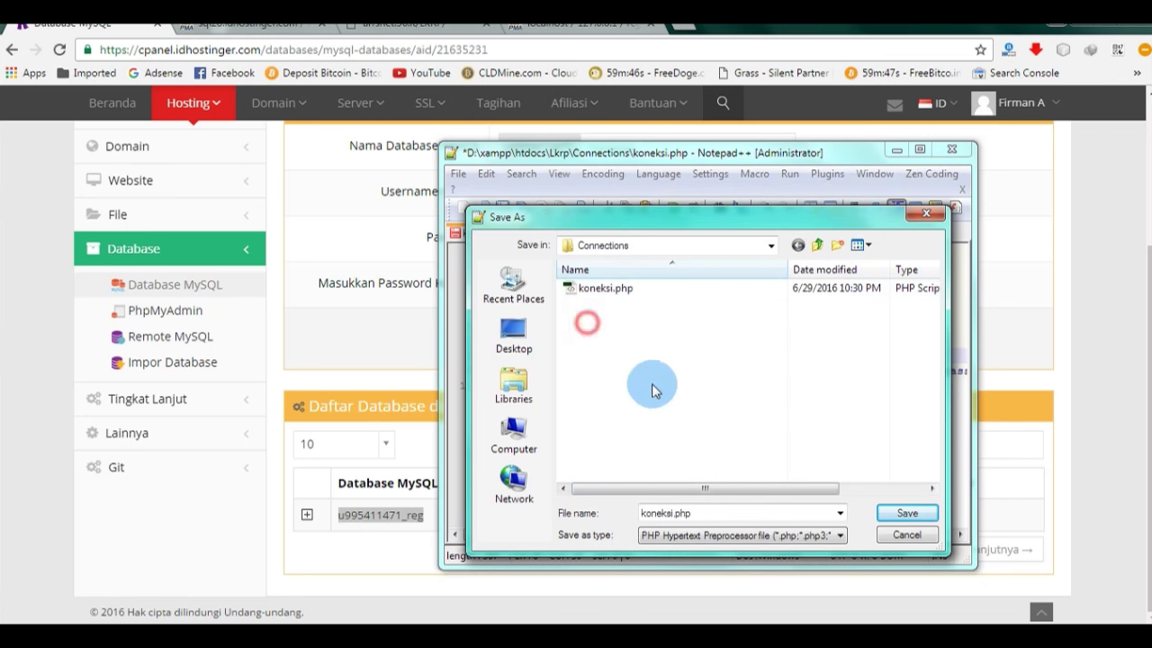
click(897, 514)
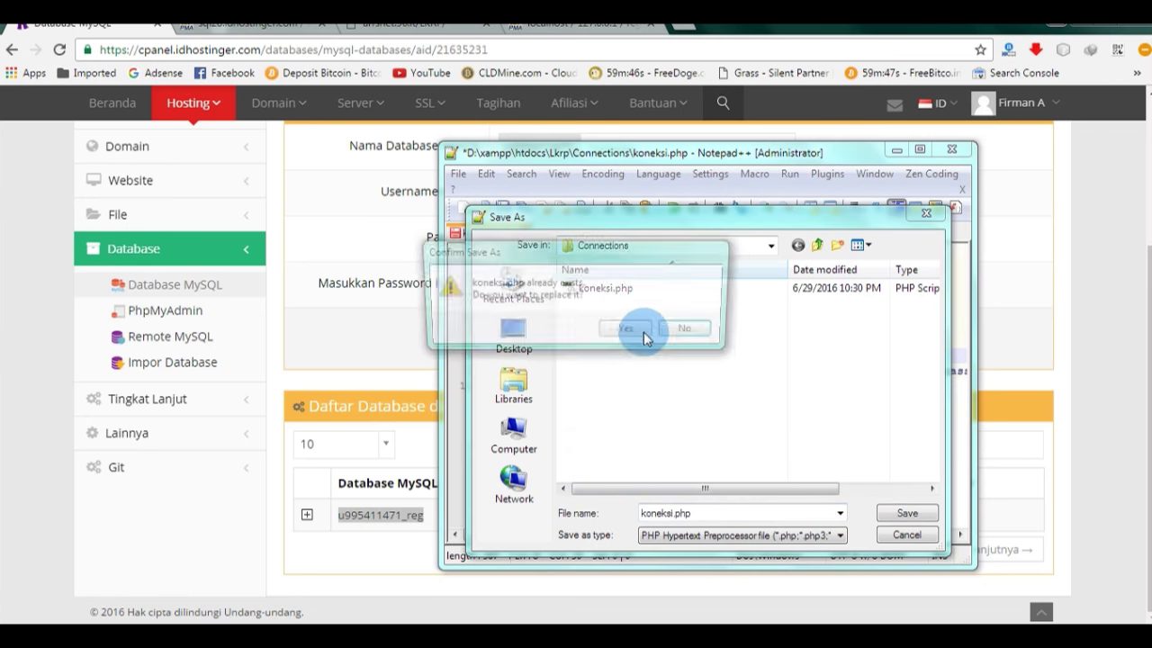
click(629, 330)
click(951, 149)
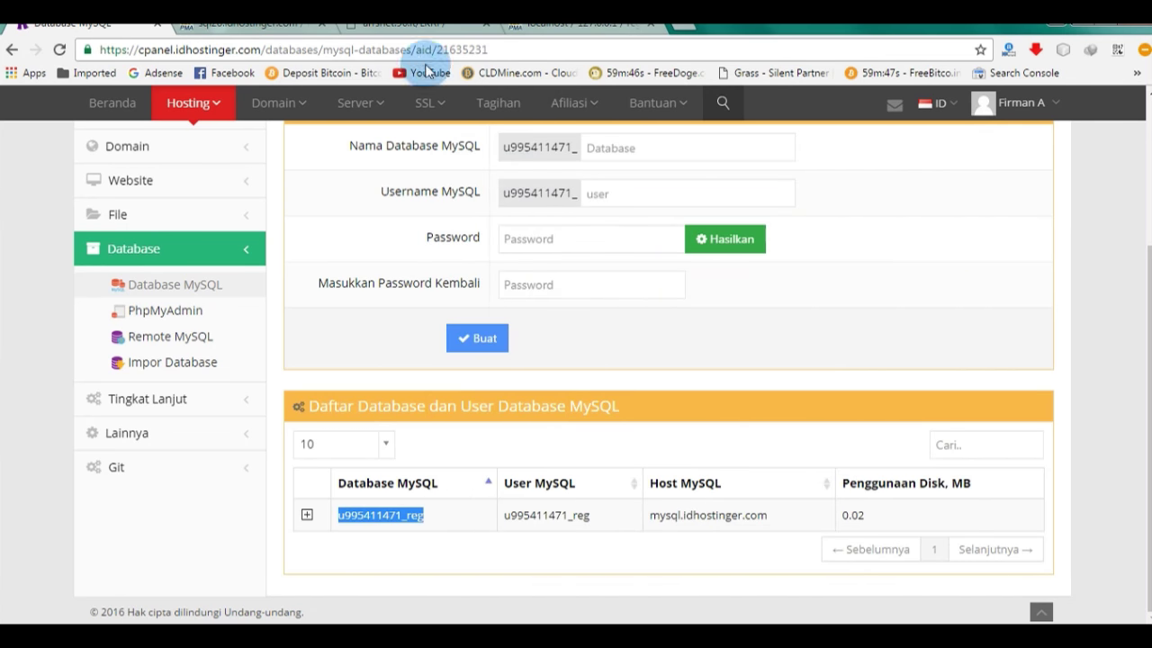
click(452, 106)
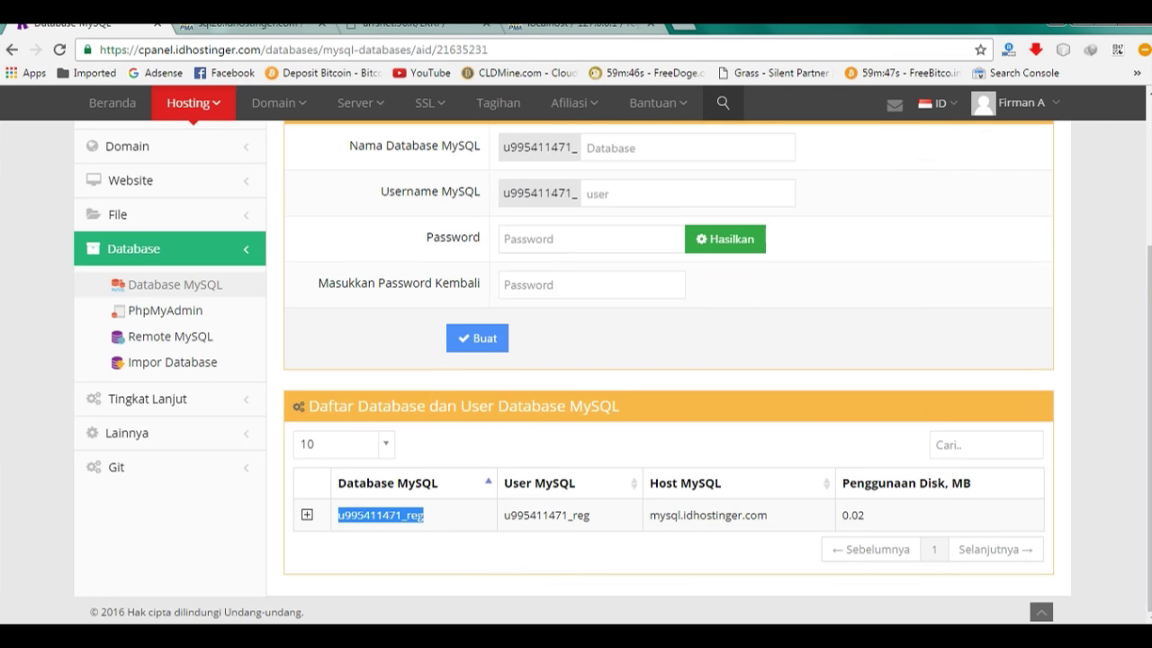
Step: Reconnect FileZilla to the Hostinger server with Quickconnect after adjusting the port
key(alt+Tab)
click(761, 130)
text(21)
click(810, 132)
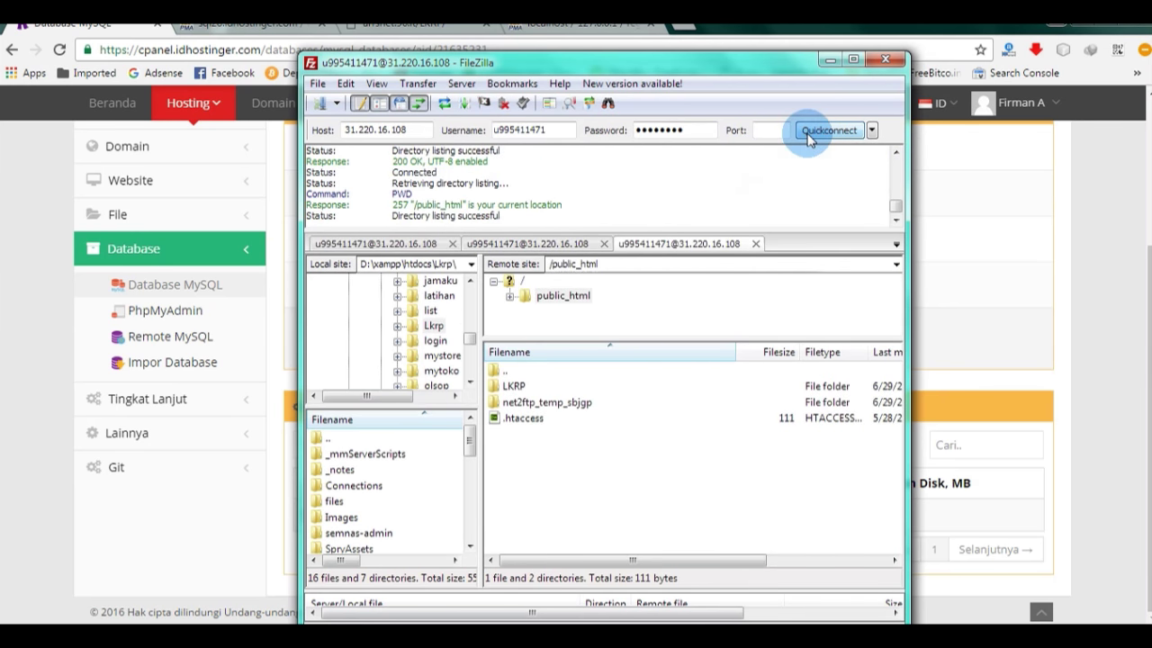
Step: Rename the server's /public_html/LKRP/Connections/koneksi.php to koneksi1.php
double_click(520, 386)
click(522, 421)
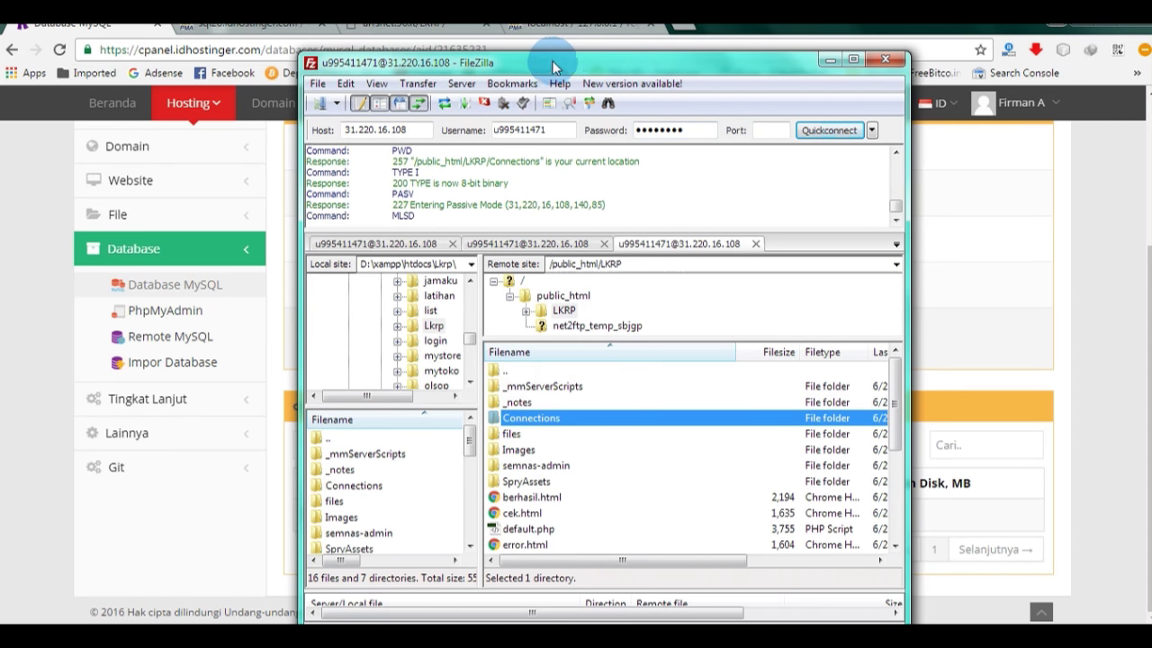
drag(513, 63, 713, 53)
right_click(731, 372)
click(783, 528)
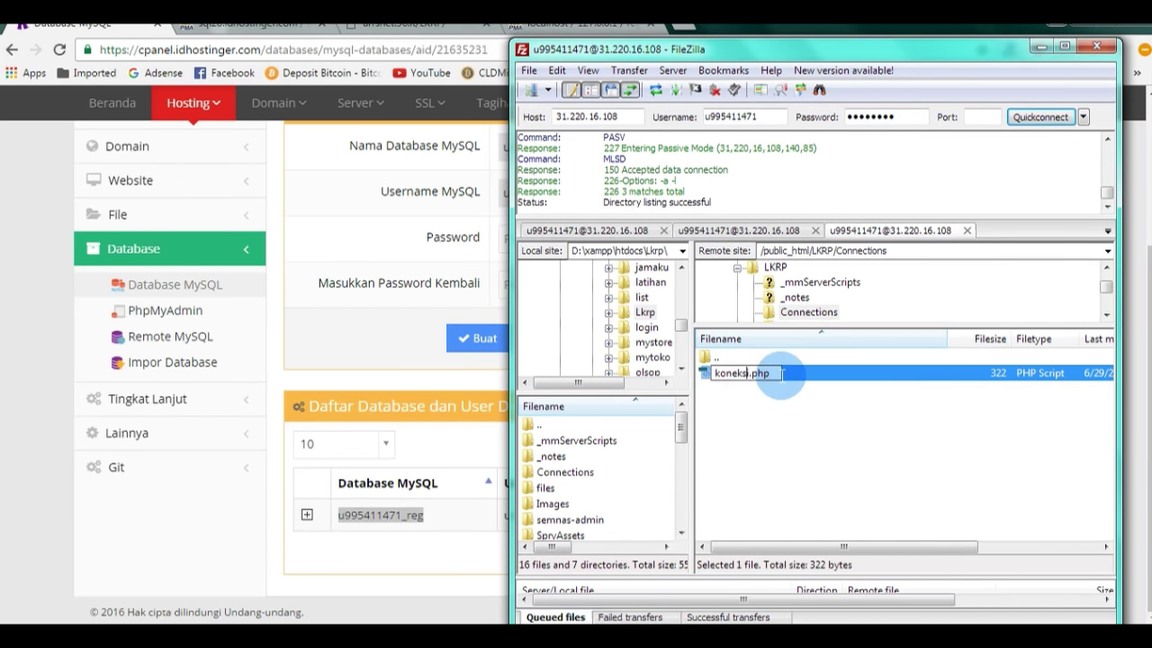
text(1)
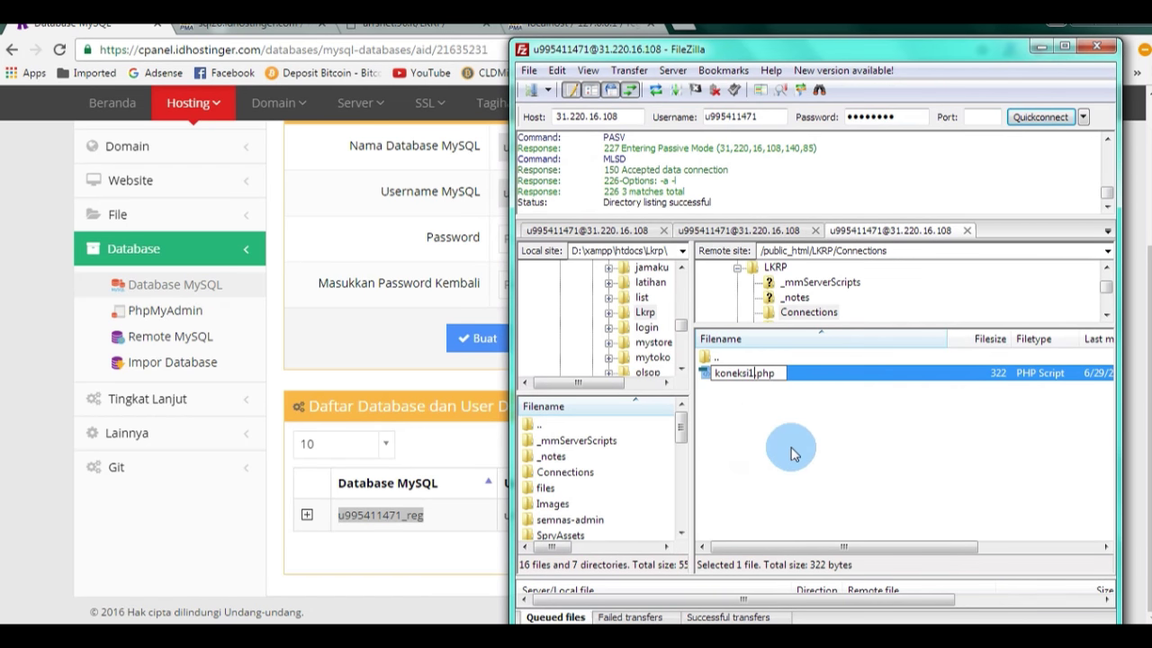
key(Return)
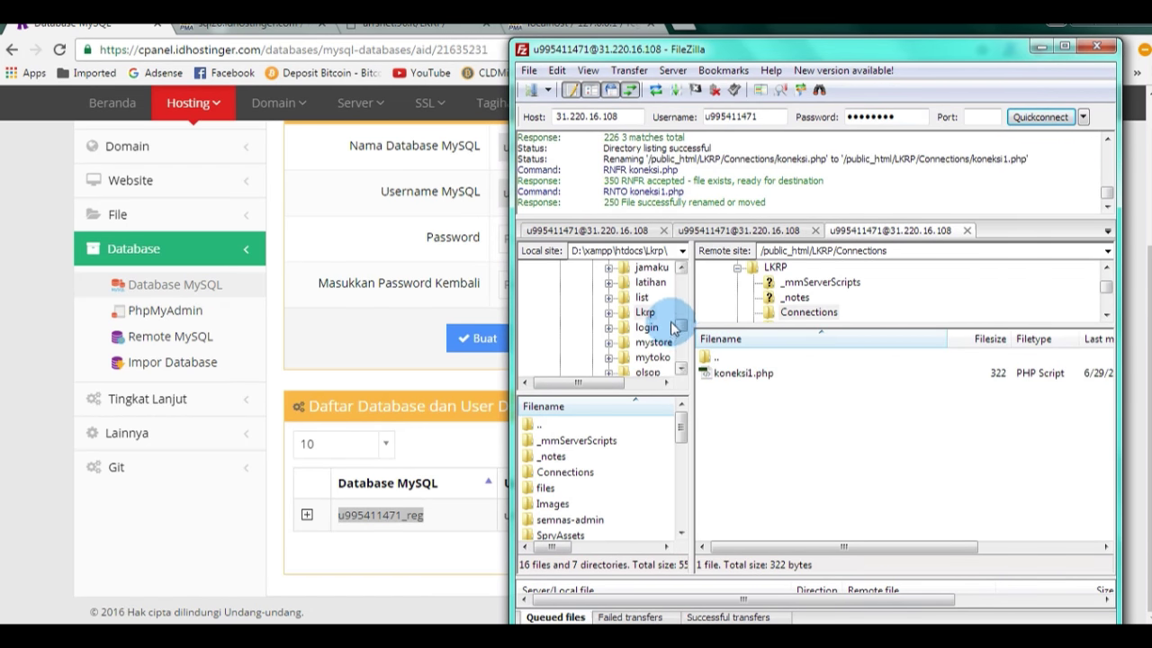
Step: Upload the edited local Lkrp/Connections/koneksi.php into the server's Connections folder
click(609, 314)
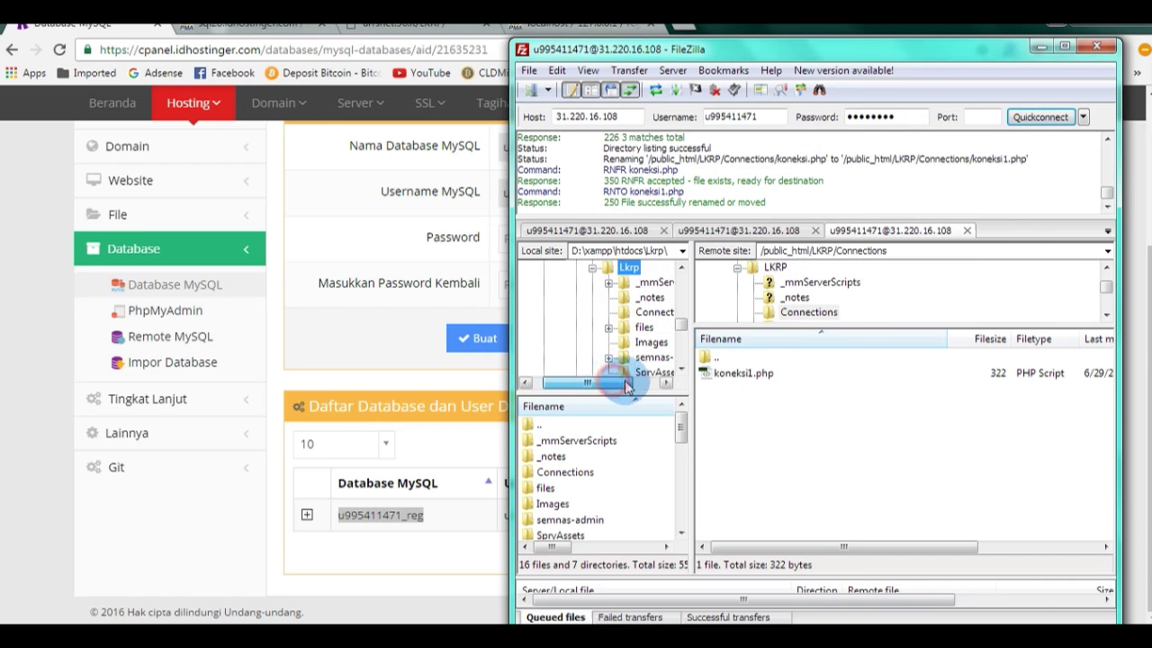
click(660, 315)
click(563, 443)
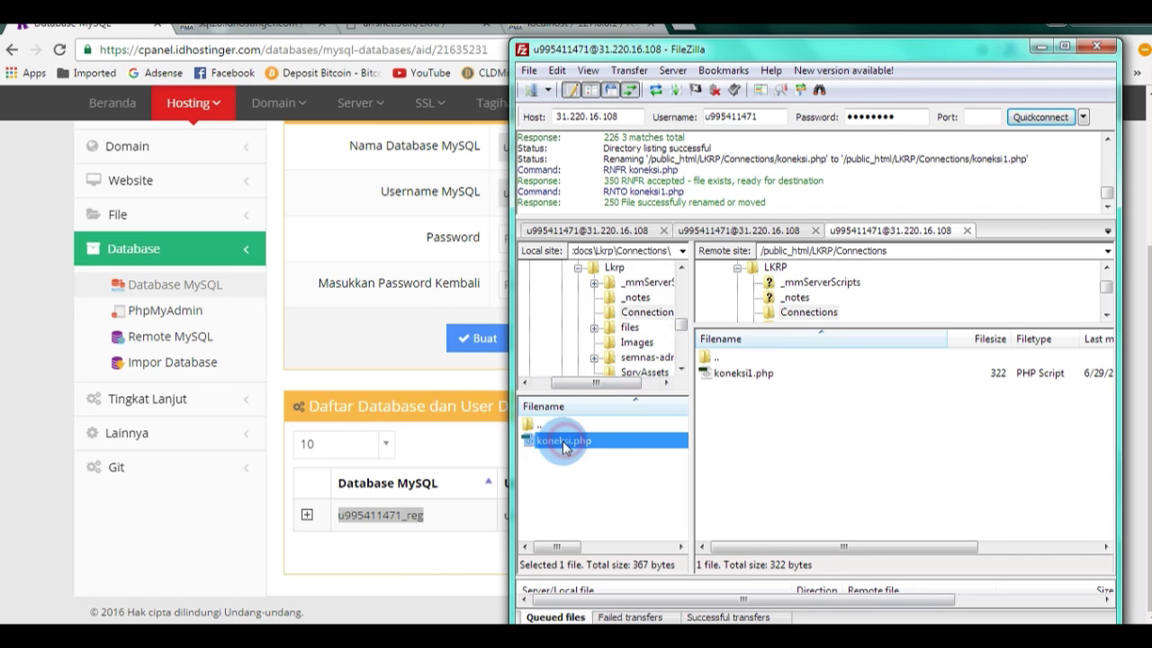
drag(738, 407, 738, 406)
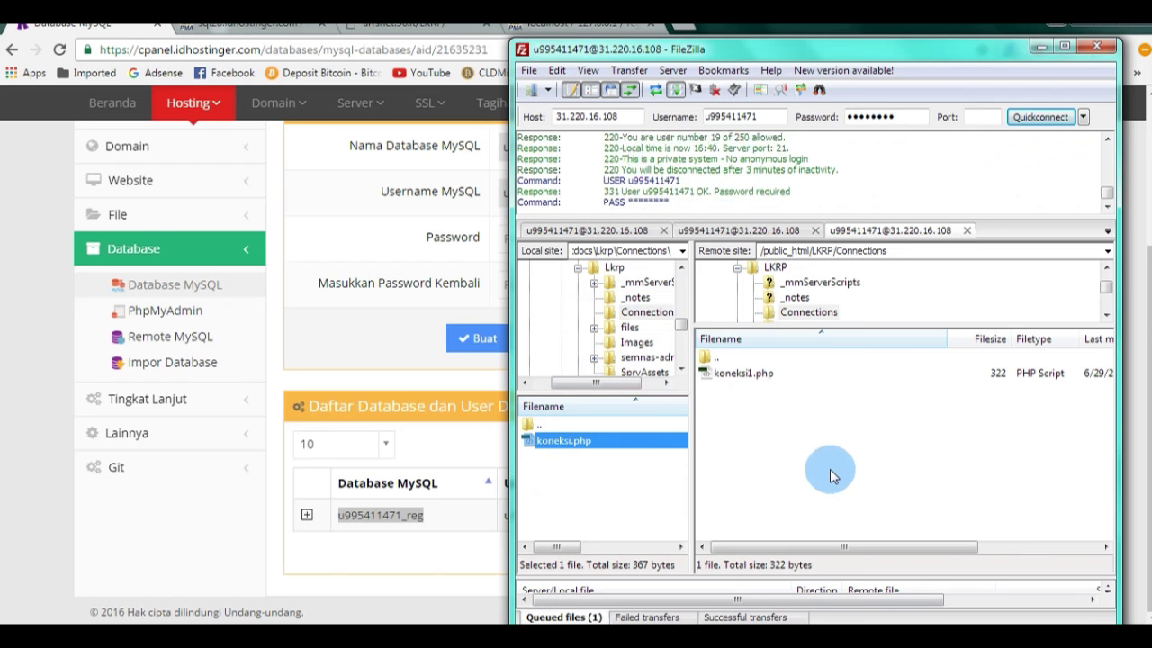